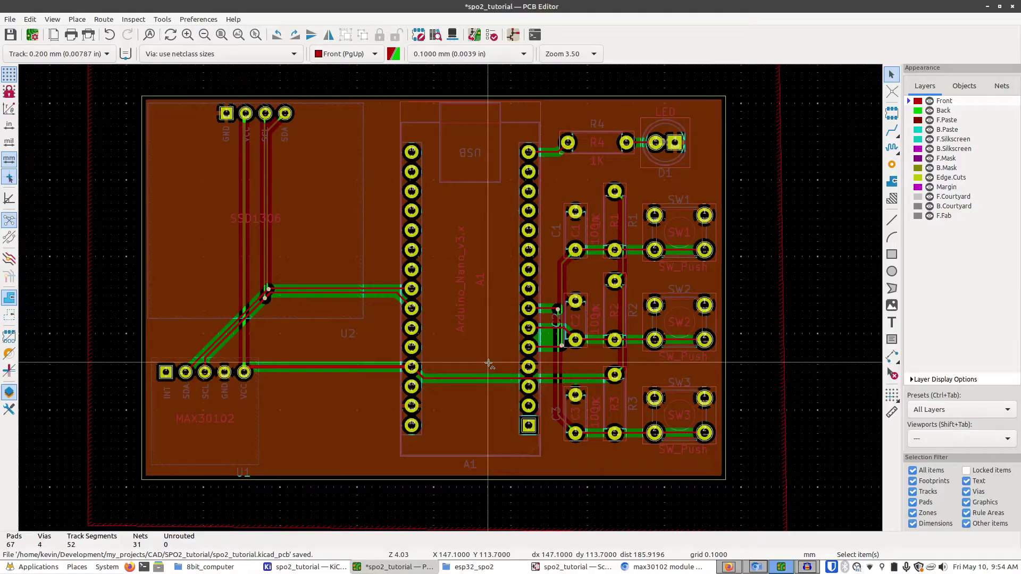
Unfill the copper zones and bring up the MAX30102 module photos to compare its pin order.
key("ctrl+b")
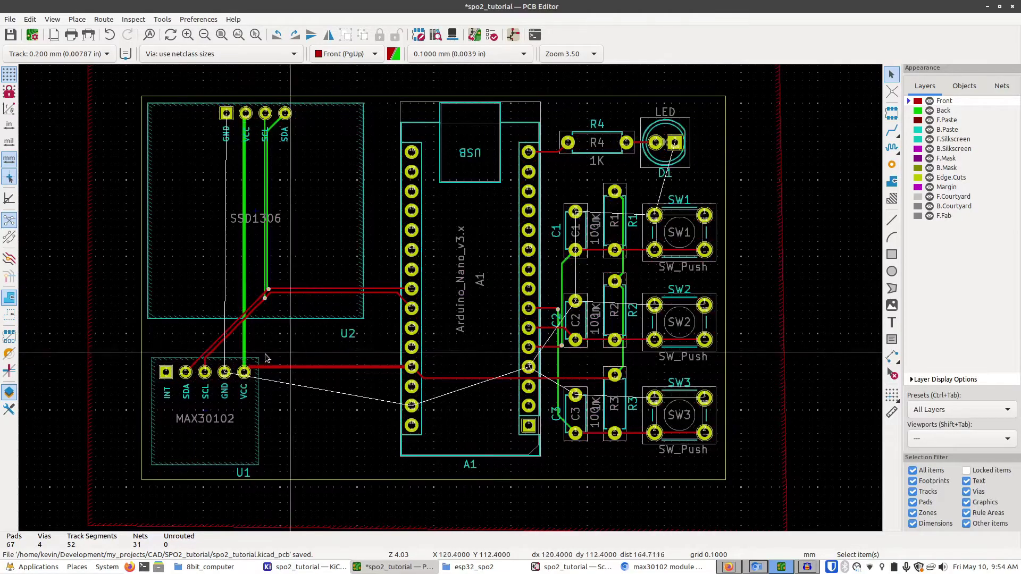
scroll(266, 362, "up", 3)
scroll(407, 296, "up", 3)
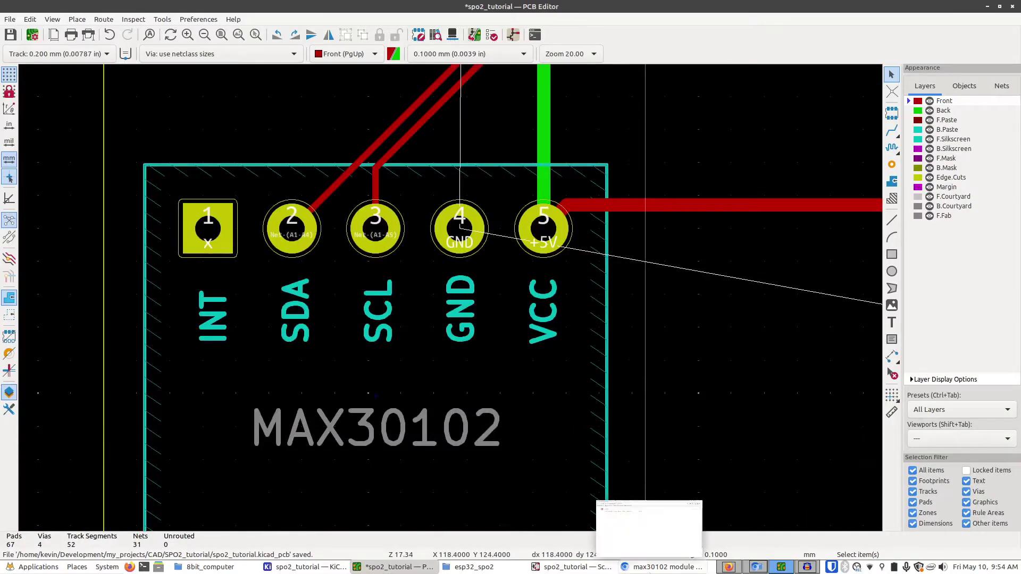
left_click(654, 567)
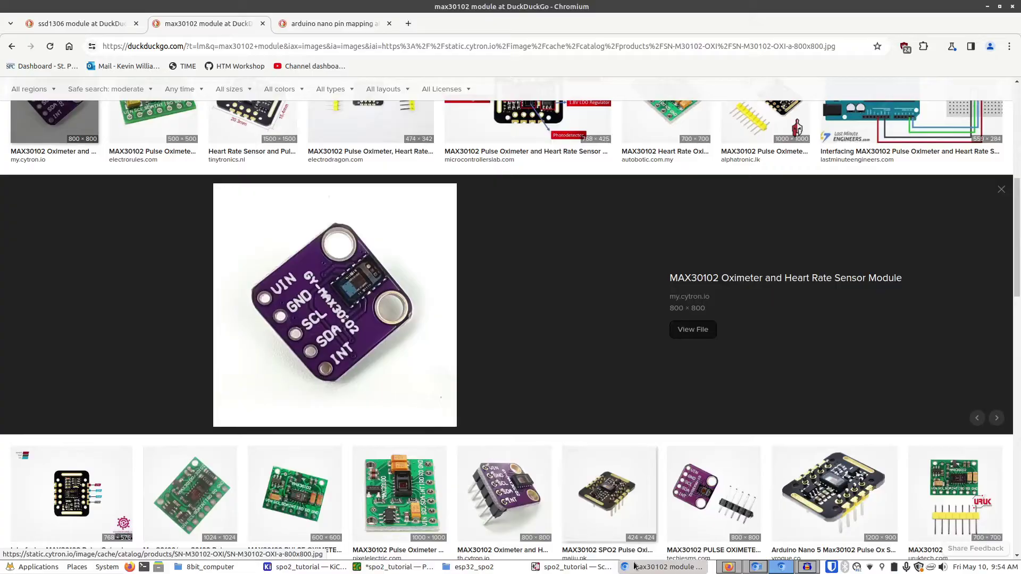
Check the SSD1306 header pins GND, VCC, SCL, SDA against the module photo.
key("alt+Tab")
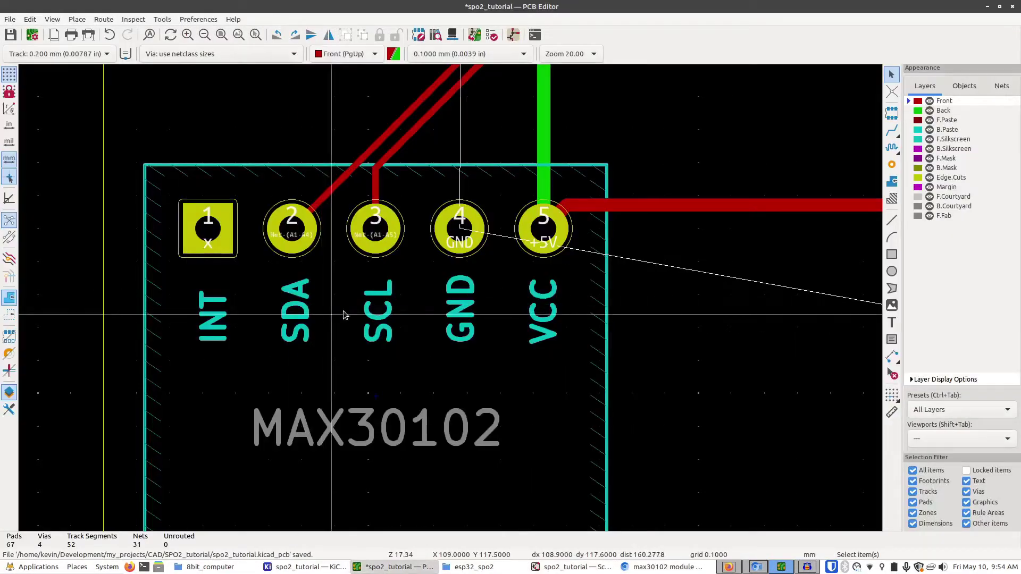
scroll(670, 250, "down", 6)
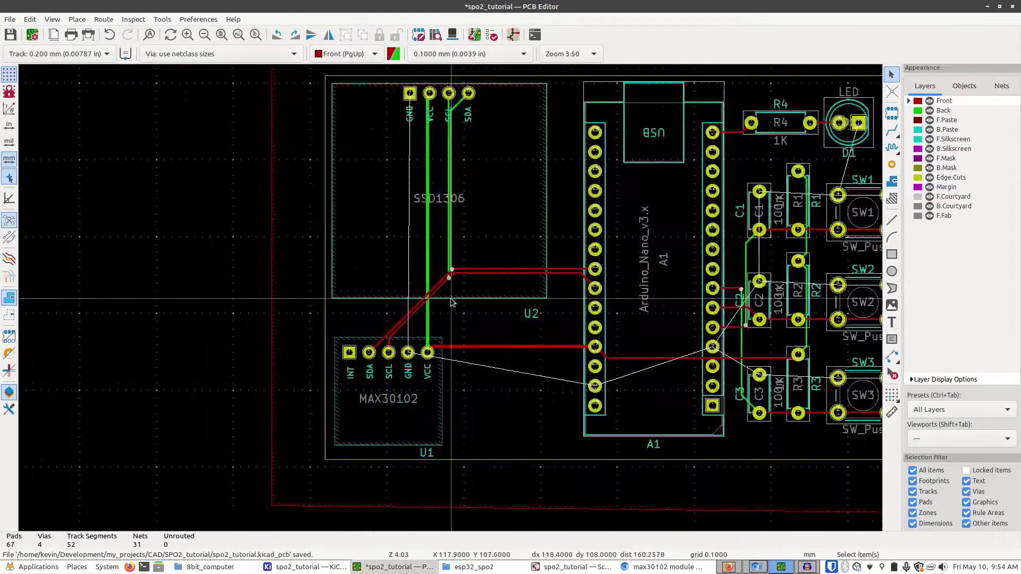
scroll(471, 274, "up", 5)
scroll(471, 275, "up", 2)
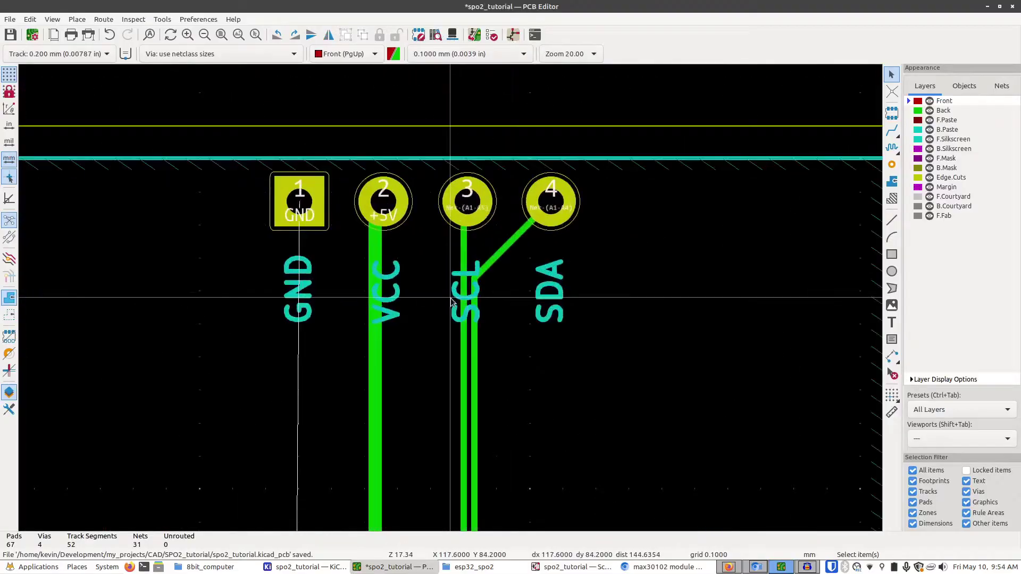
key("alt+Tab")
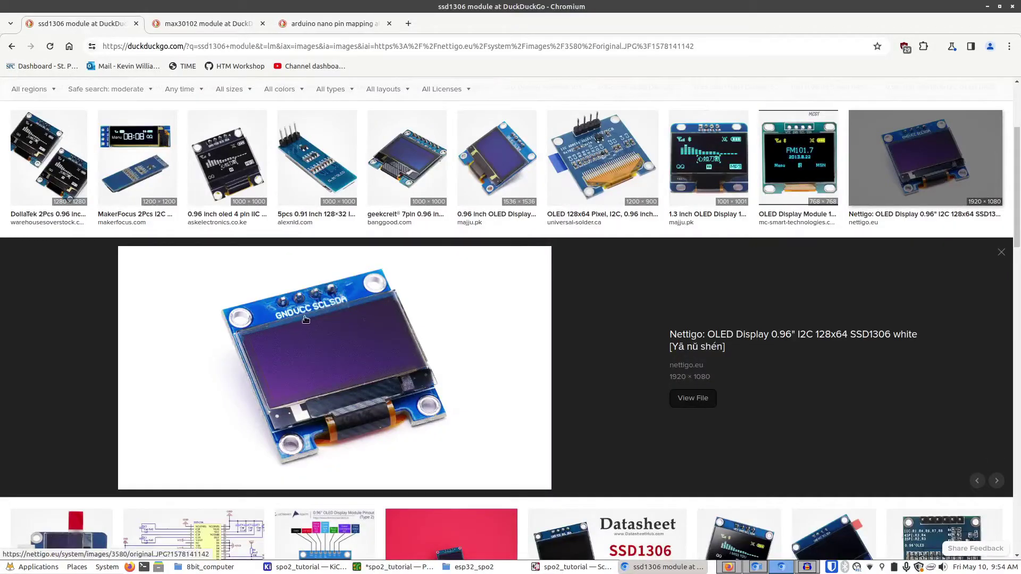
left_click(393, 567)
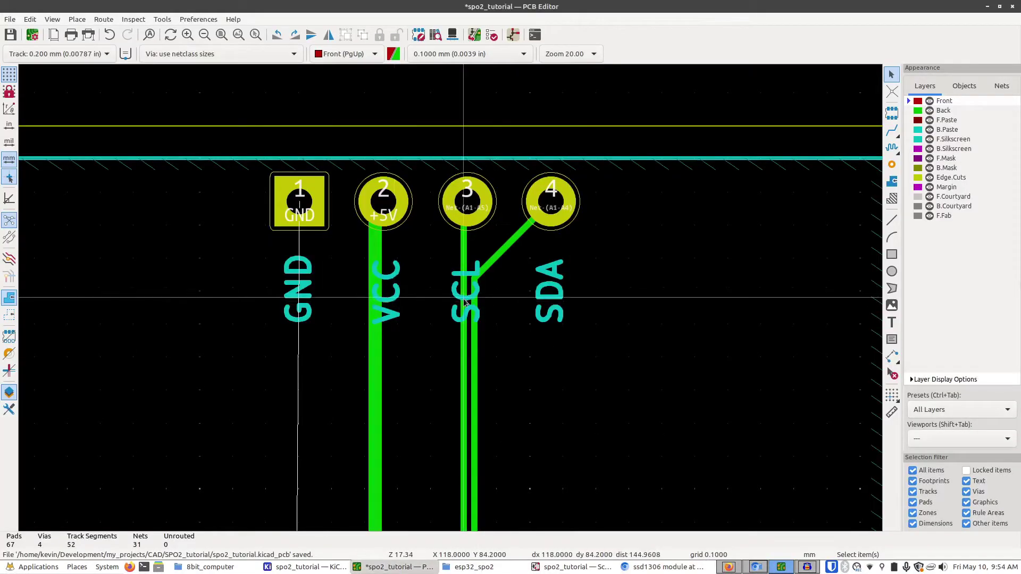
Zoom out over the whole board and back in on the MAX30102 and SSD1306 I2C tracks.
scroll(542, 303, "down", 8)
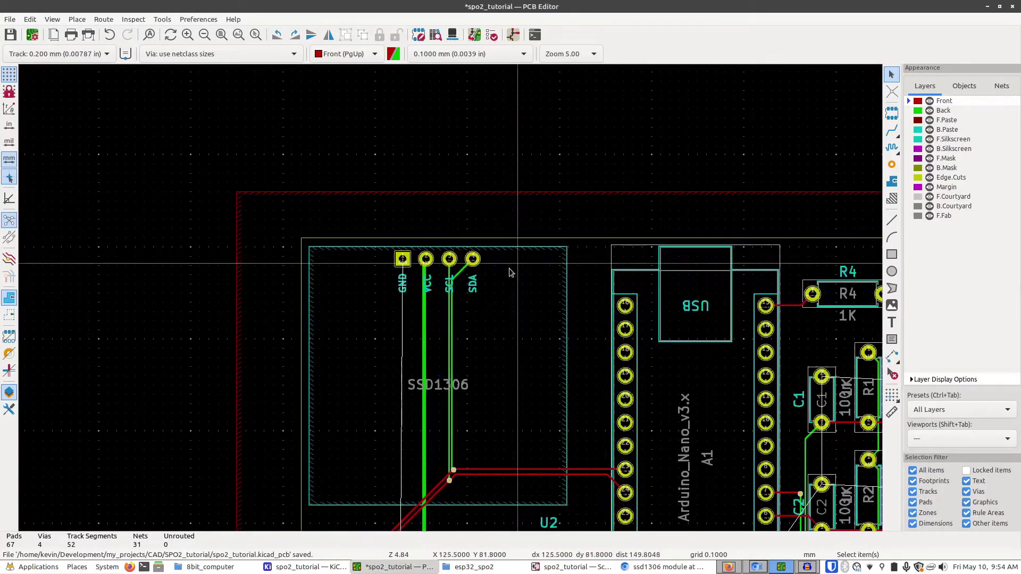
scroll(452, 302, "up", 3)
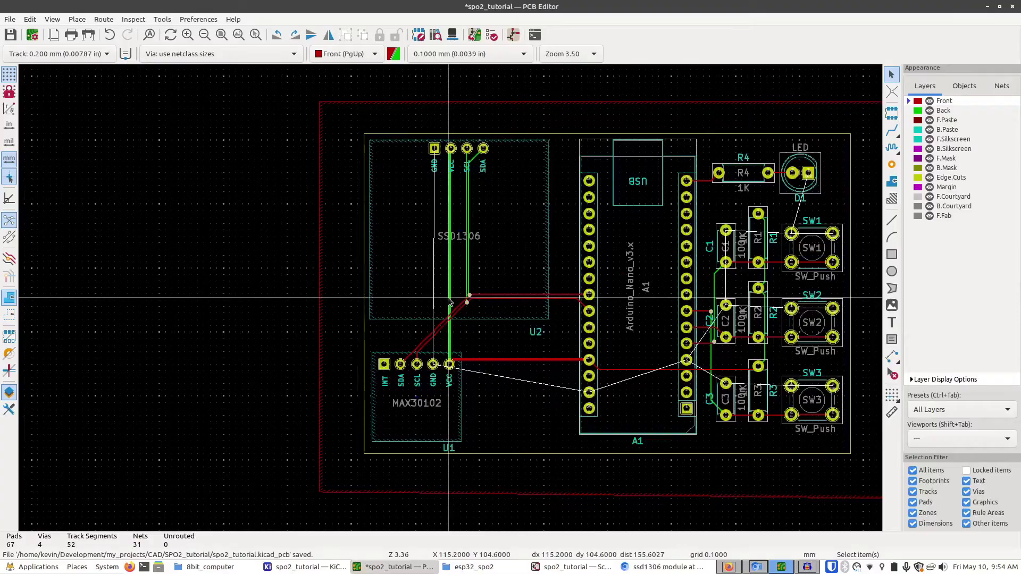
scroll(448, 302, "up", 3)
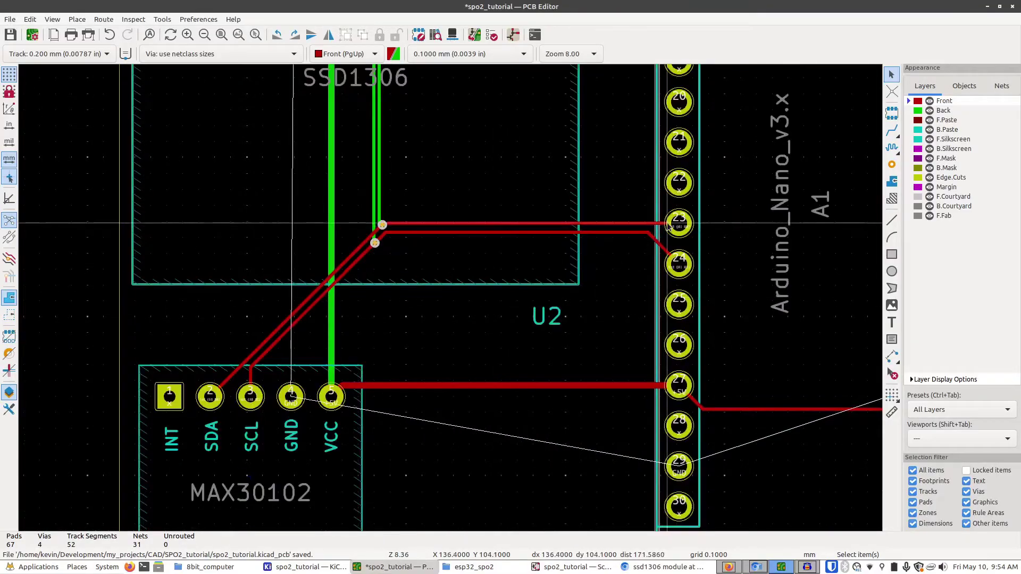
View the Arduino Nano pin-mapping images and confirm A4/A5 are SDA/SCL in the schematic.
left_click(665, 567)
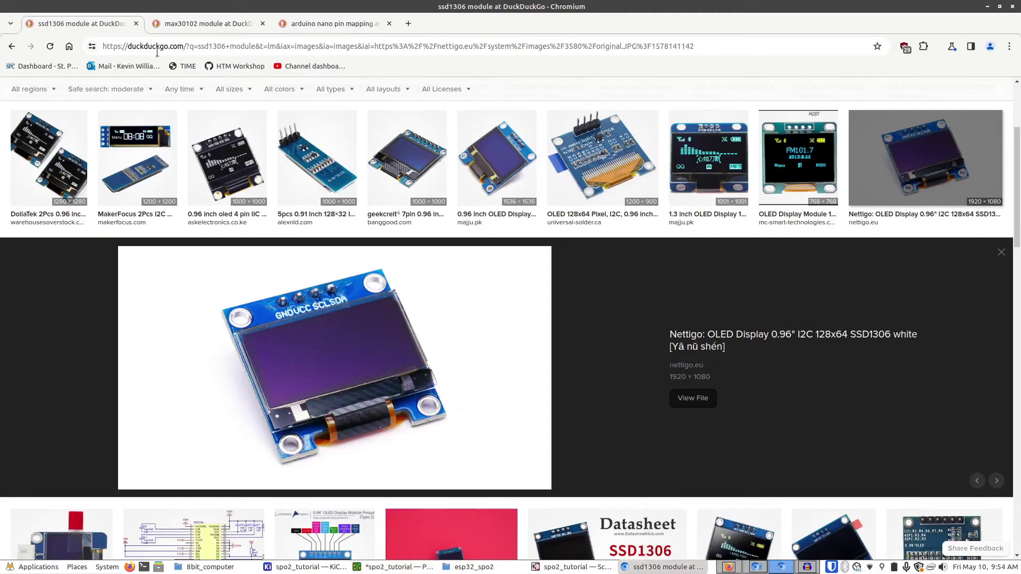
left_click(345, 22)
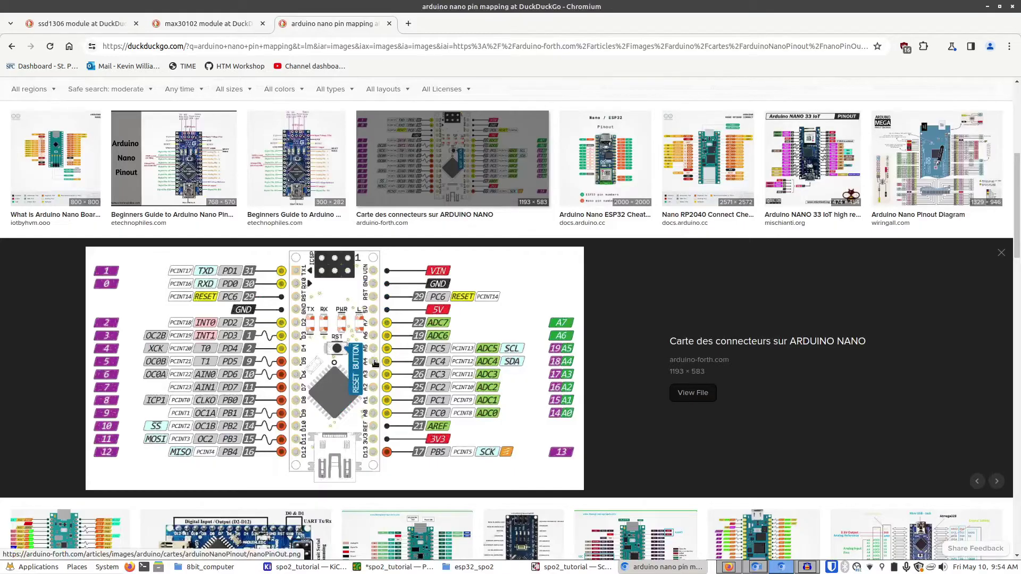
key("alt+Tab")
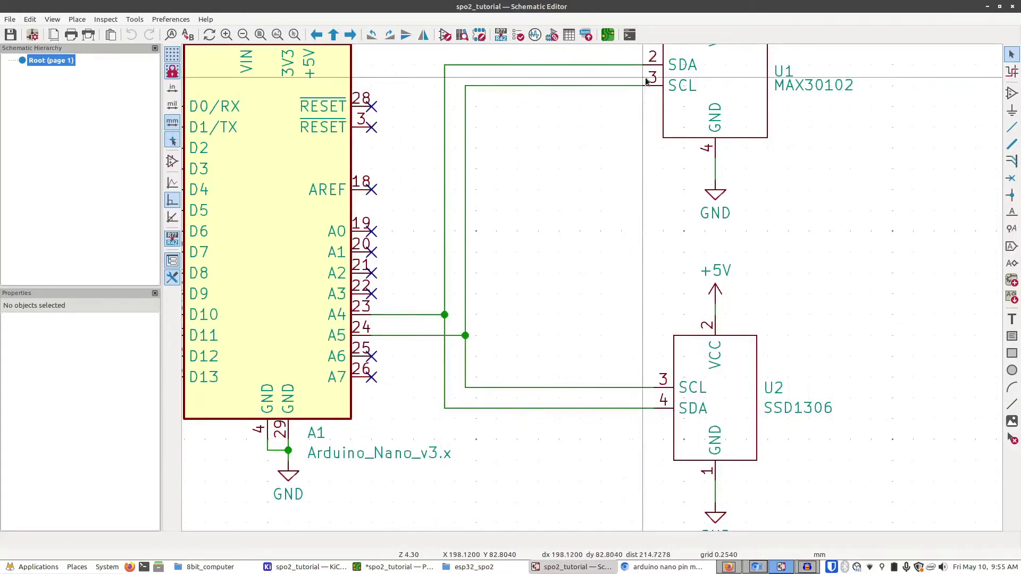
key("alt+Tab")
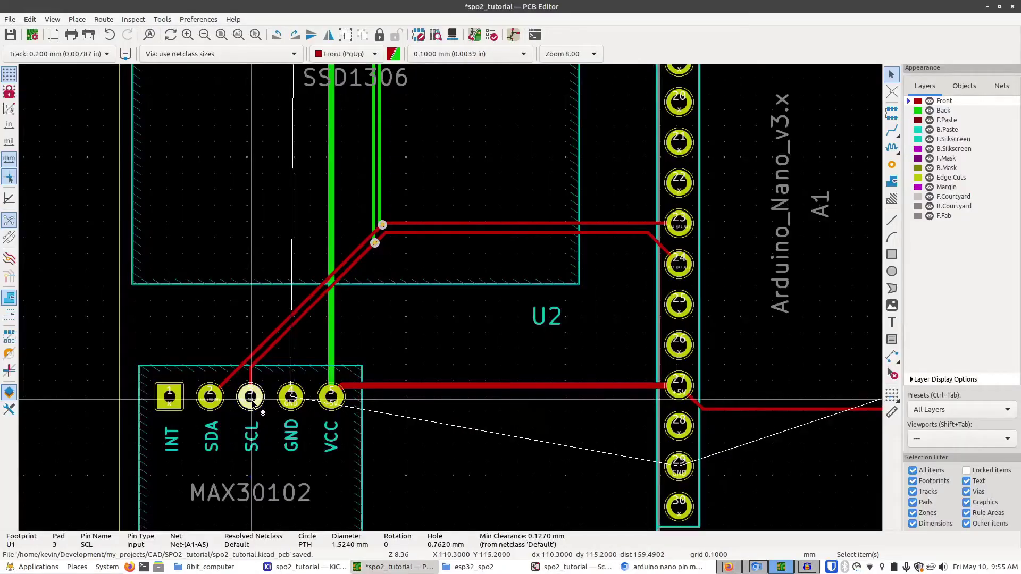
Highlight the SCL net and trace it to the Arduino header.
right_click(253, 406)
mouse_move(373, 168)
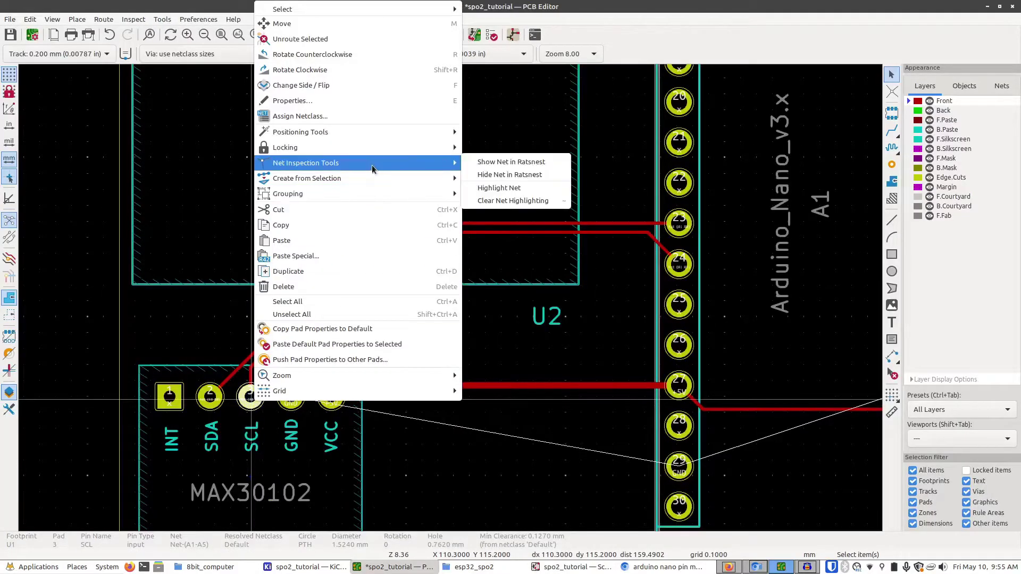
left_click(500, 188)
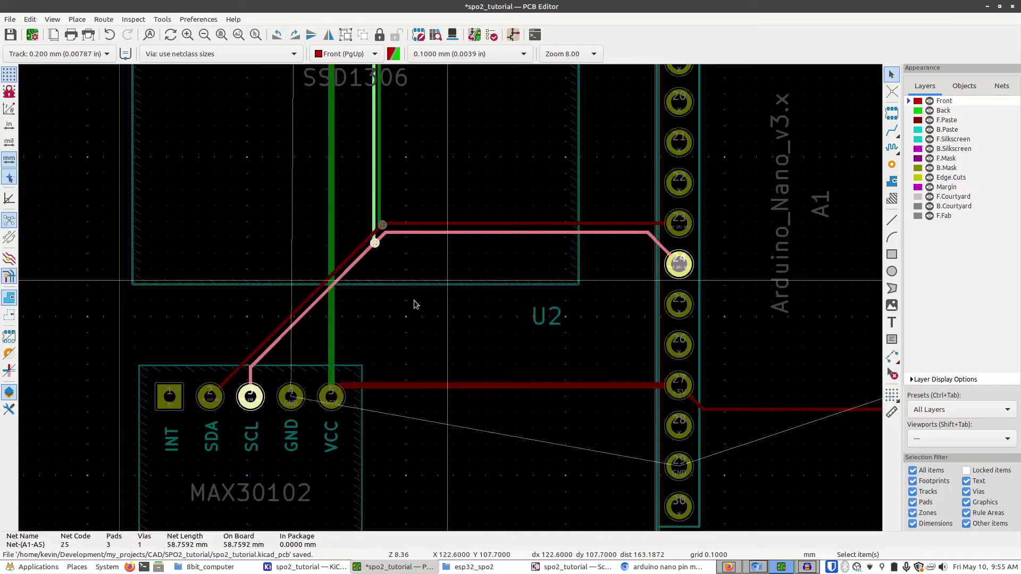
scroll(681, 270, "up", 3)
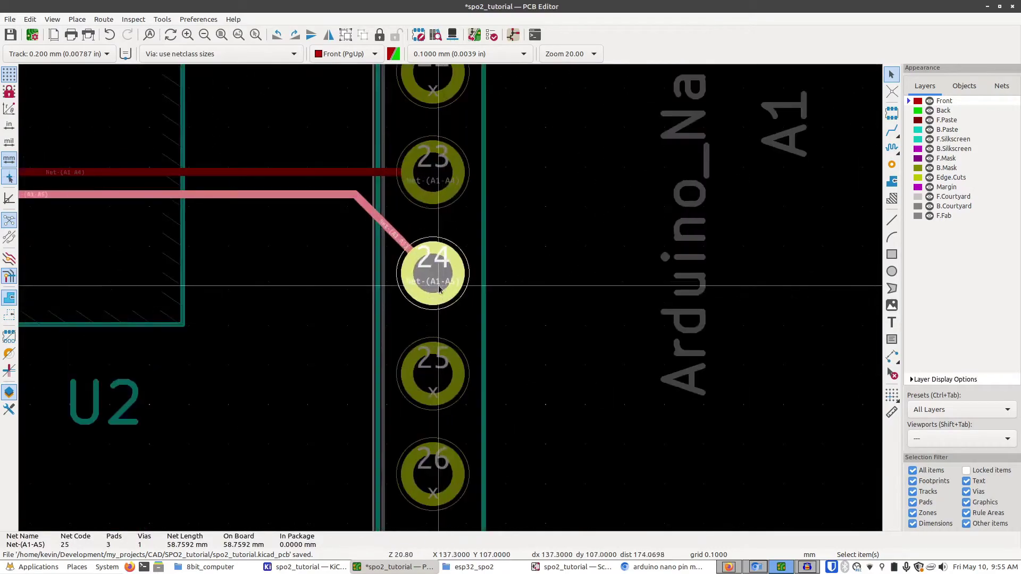
scroll(439, 289, "down", 5)
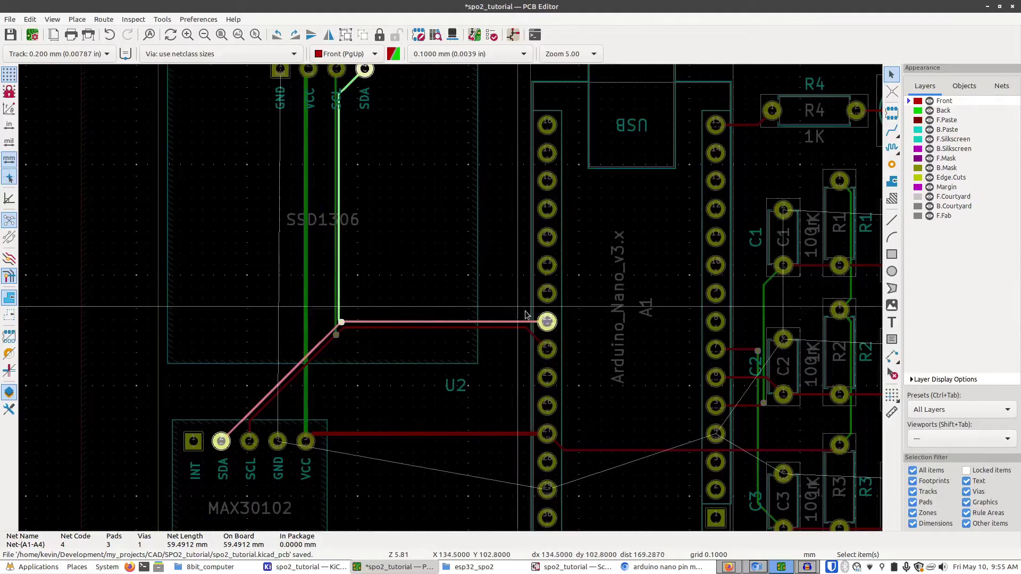
scroll(792, 421, "up", 2)
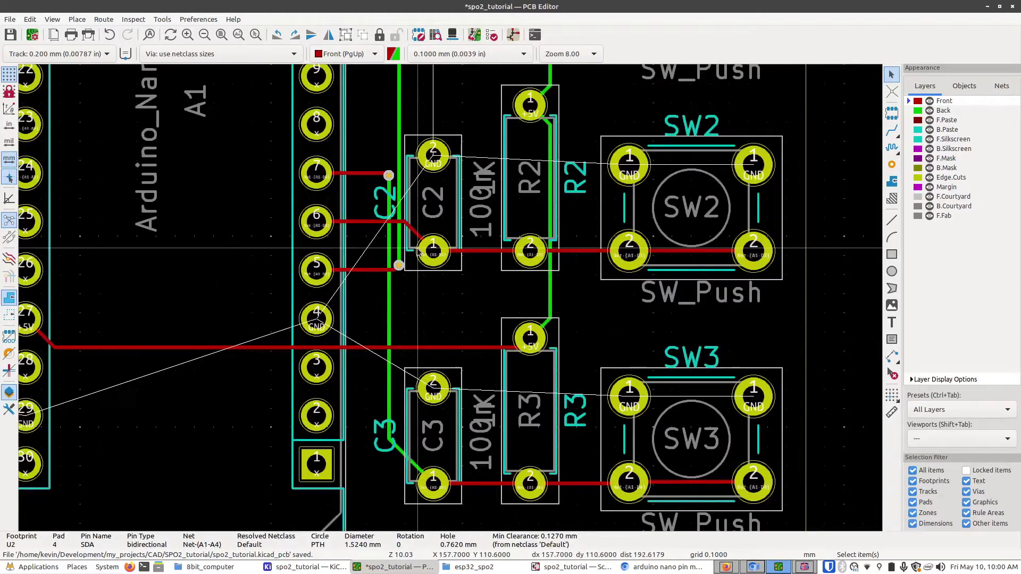
scroll(418, 250, "down", 2)
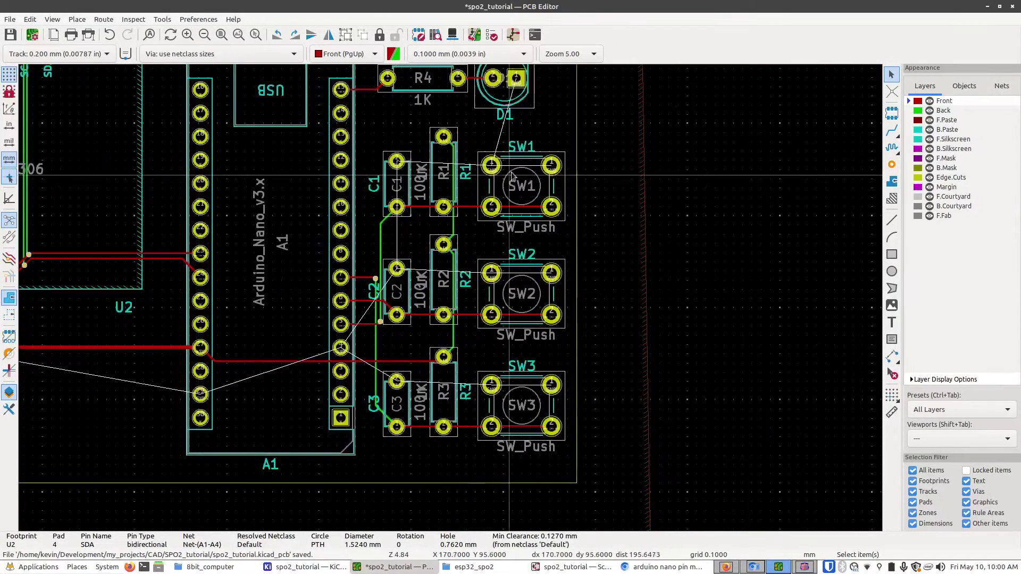
scroll(515, 129, "up", 5)
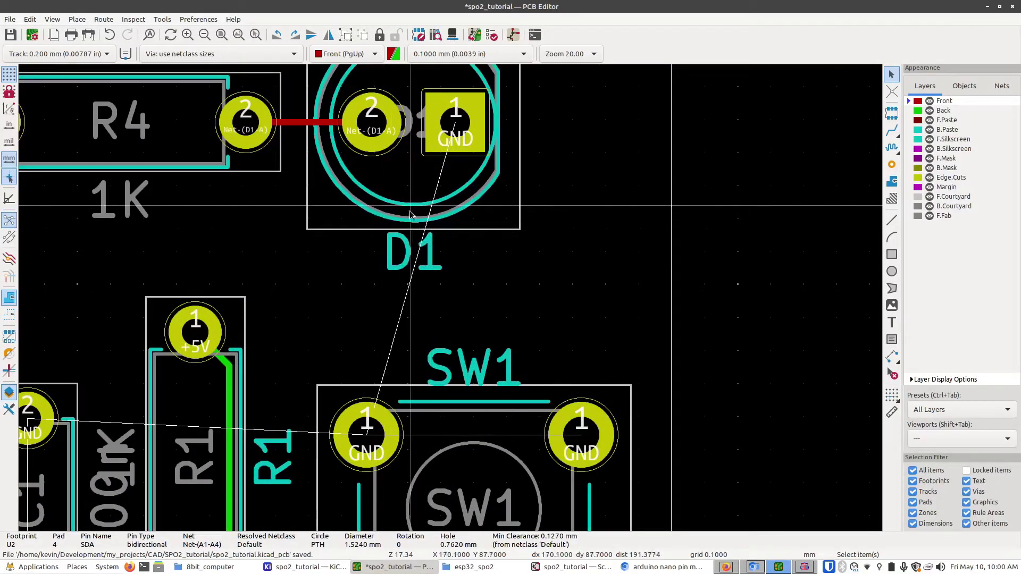
Rename the LED reference from D1 to ALARM and check it in the 3D viewer.
double_click(405, 249)
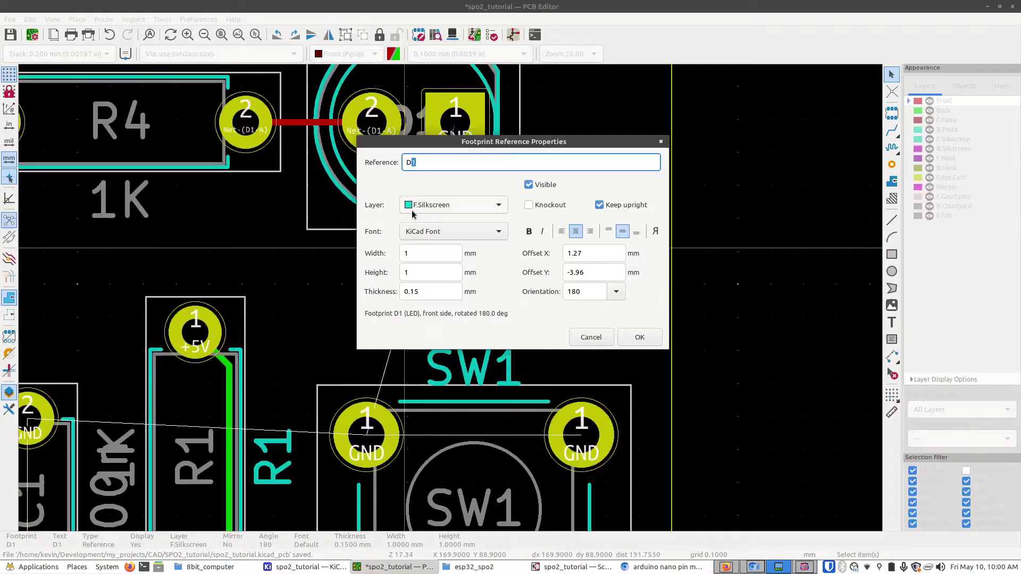
type("ALARM")
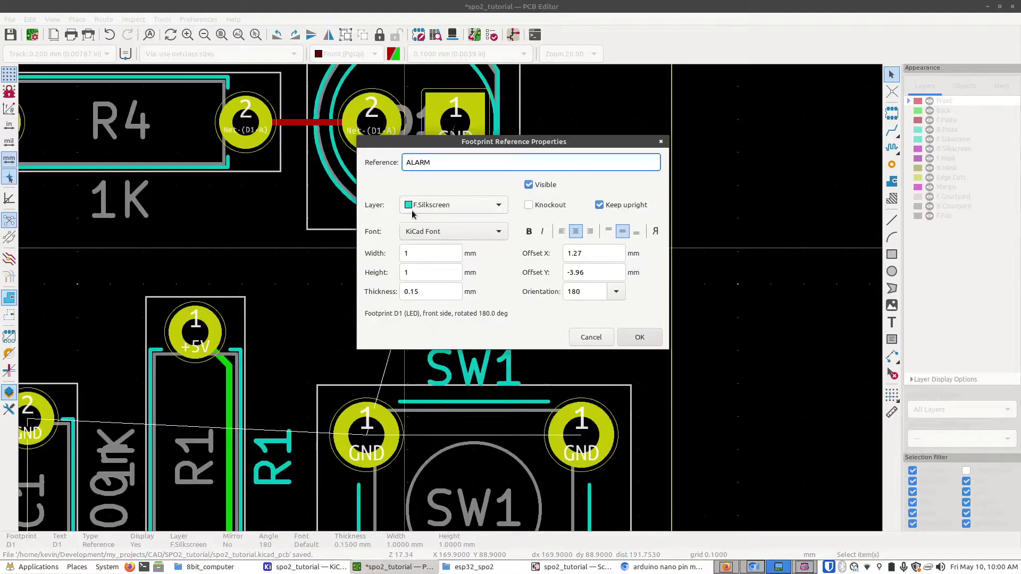
key("Return")
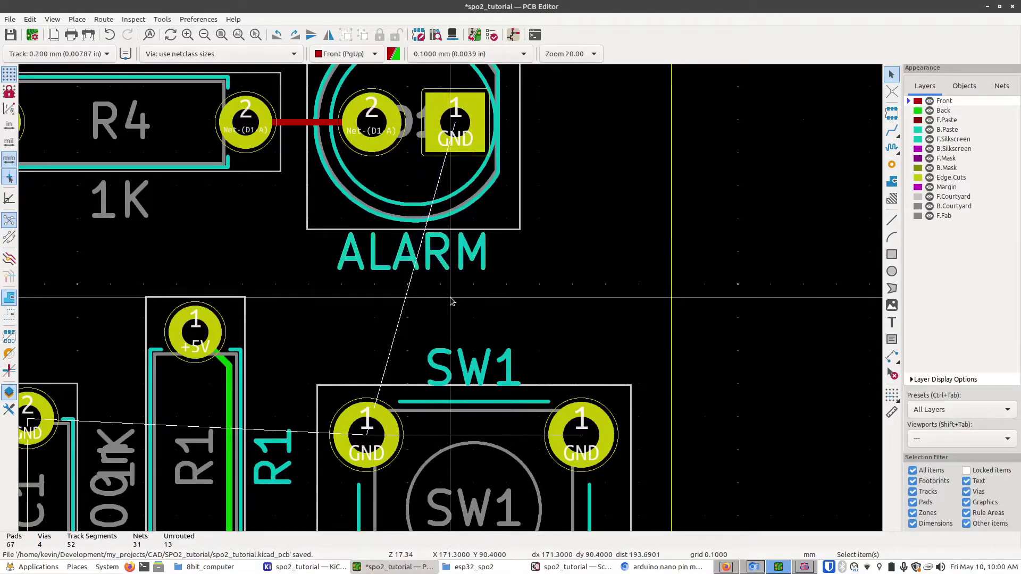
key("alt+3")
scroll(451, 301, "up", 5)
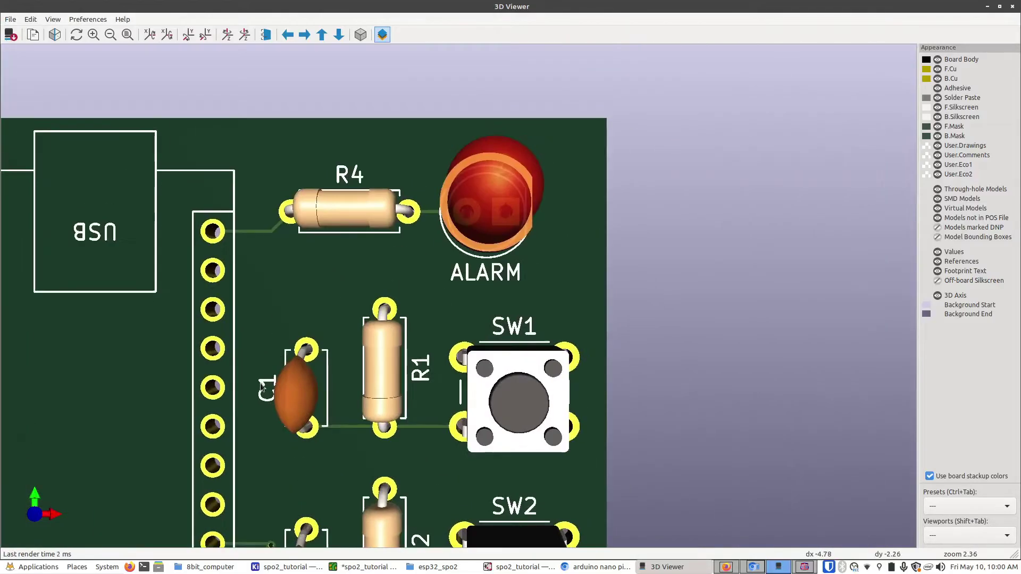
scroll(451, 273, "up", 5)
left_click_drag(410, 321, 416, 362)
Close the 3D view and edit the SW1 push button's reference label.
key("alt+F4")
scroll(446, 295, "down", 2)
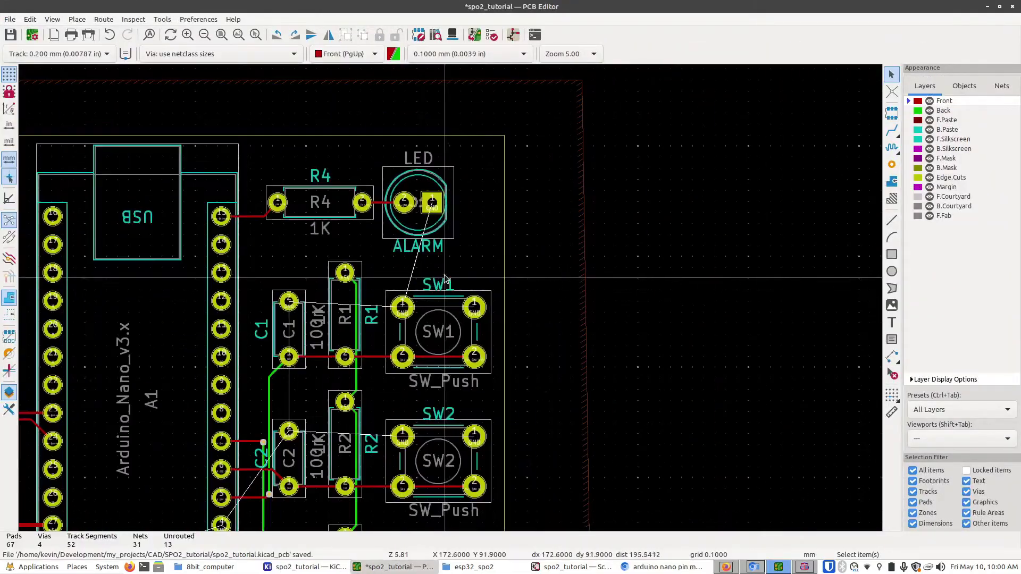
double_click(439, 287)
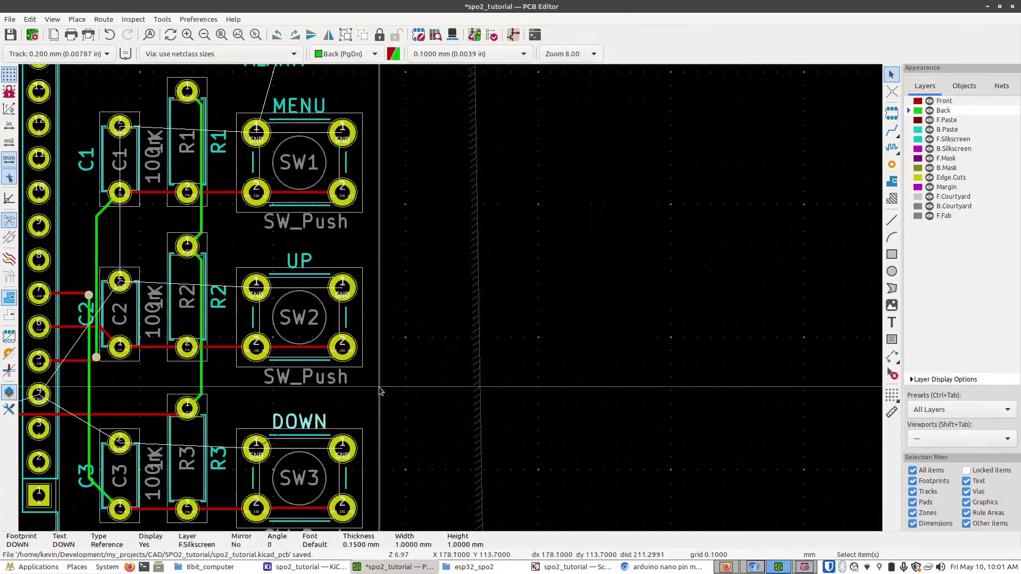
scroll(380, 391, "down", 3)
scroll(403, 379, "up", 5)
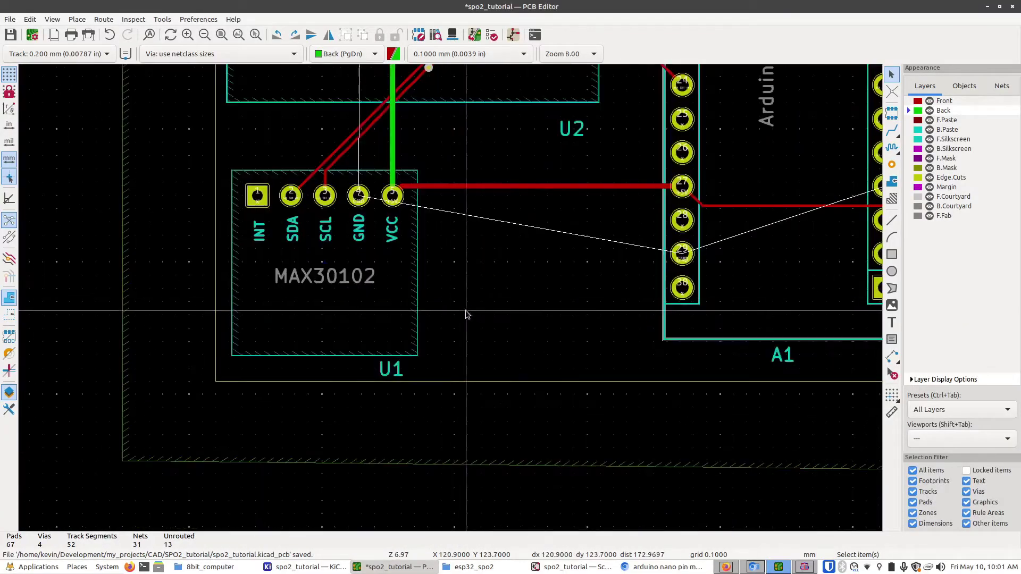
Move the U1 and U2 reference labels beside their footprints and fit the whole board.
left_click(402, 379)
key("m")
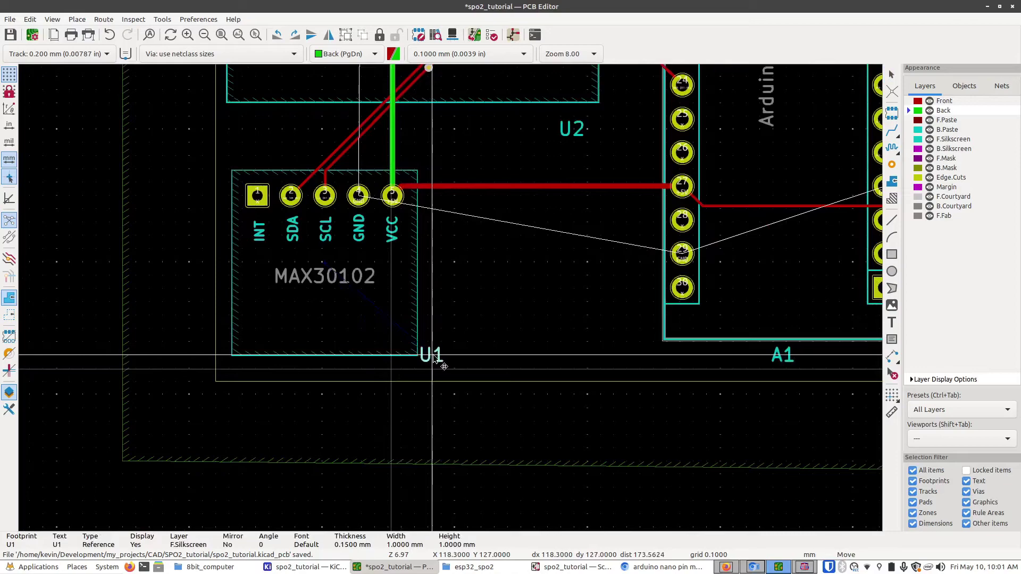
left_click(441, 355)
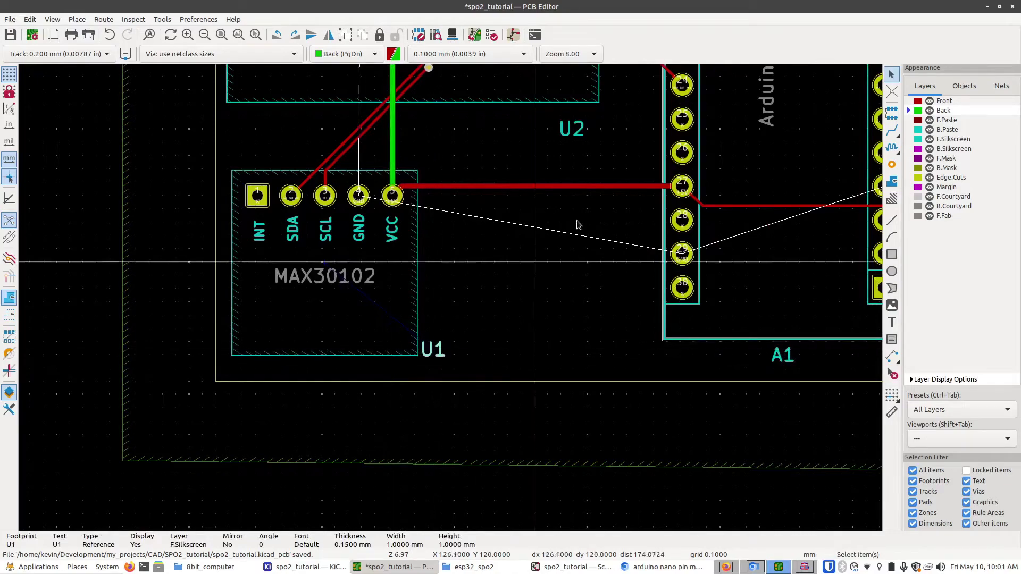
left_click(576, 131)
key("m")
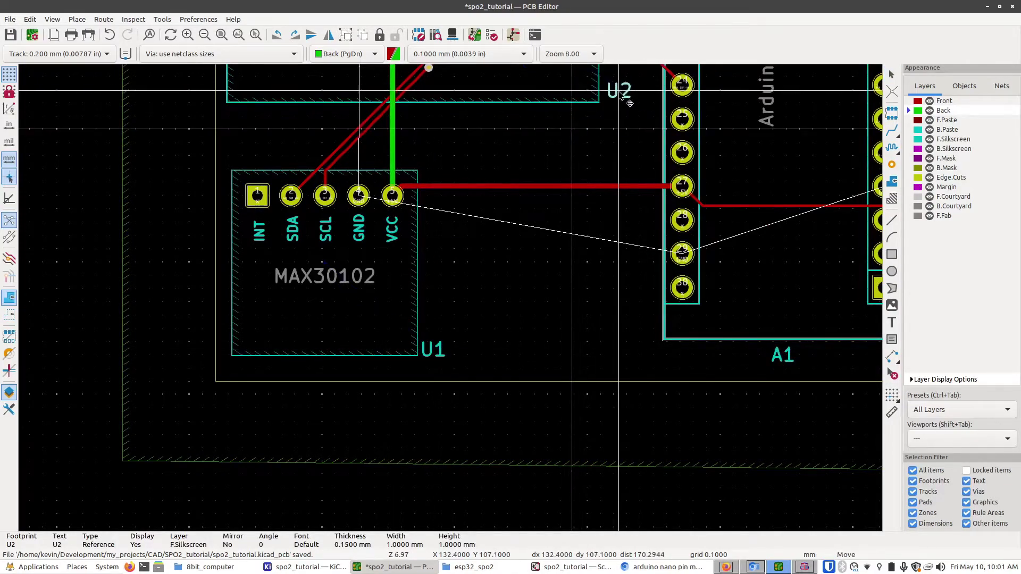
left_click(628, 106)
key("Home")
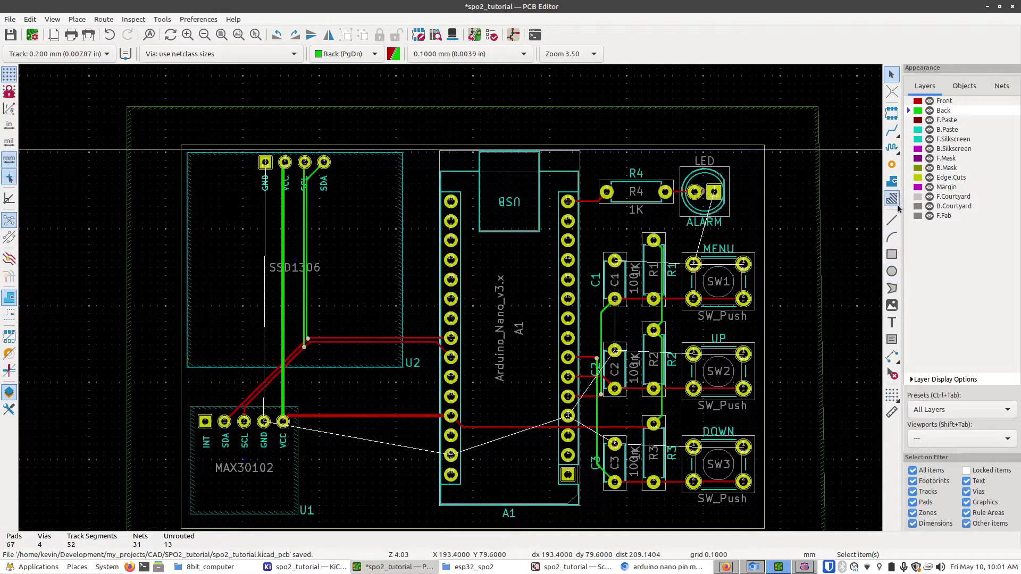
Switch to F.Silkscreen and place an 'Arduino Nano' label on the Arduino module.
left_click(892, 322)
left_click(892, 323)
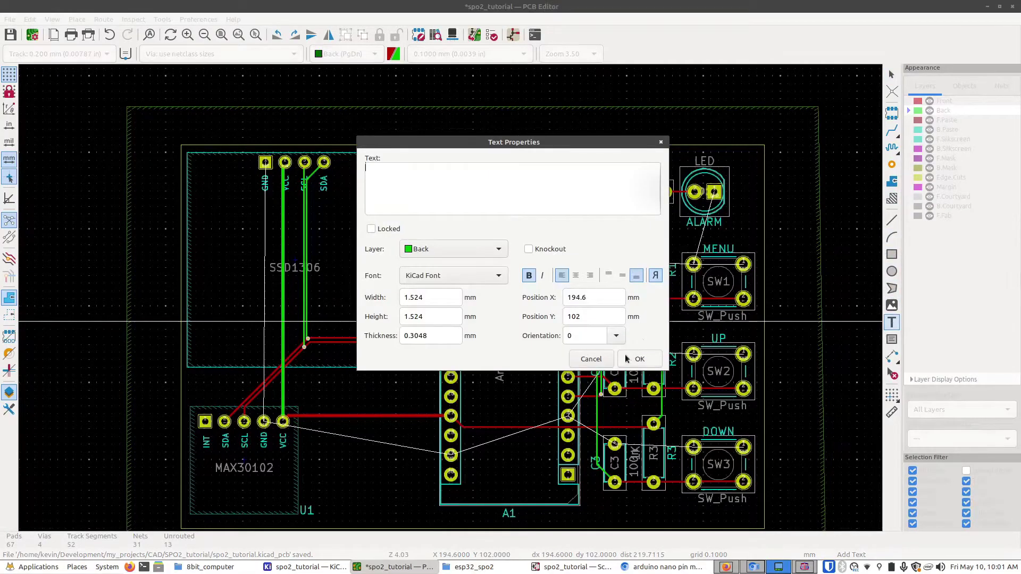
left_click(609, 359)
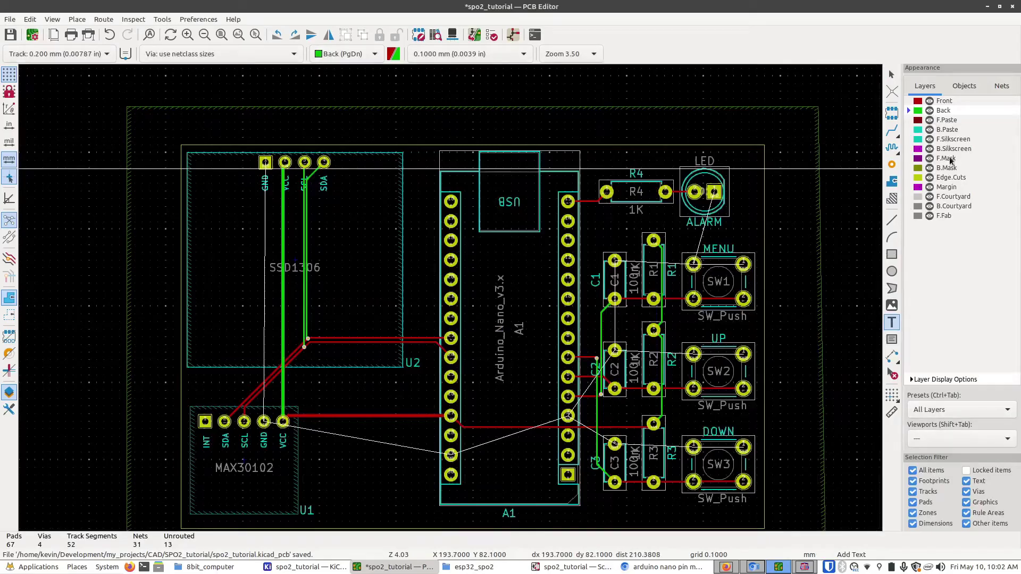
left_click(946, 138)
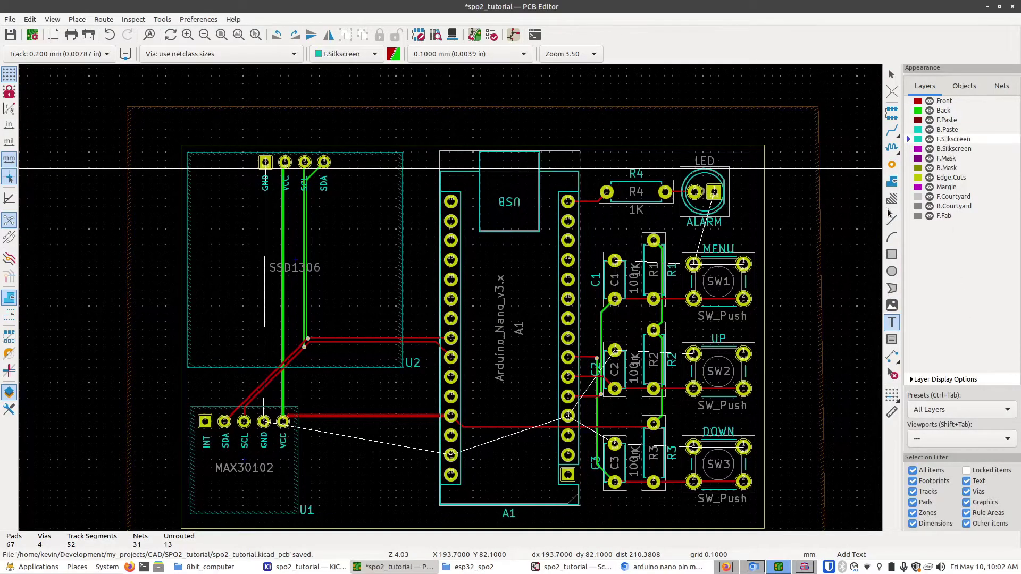
left_click(878, 321)
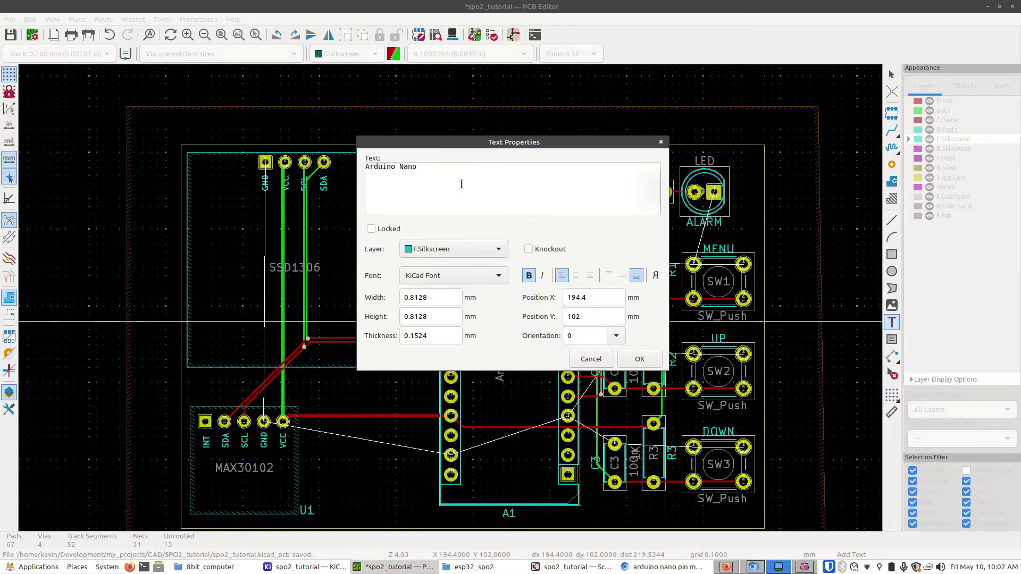
left_click(640, 360)
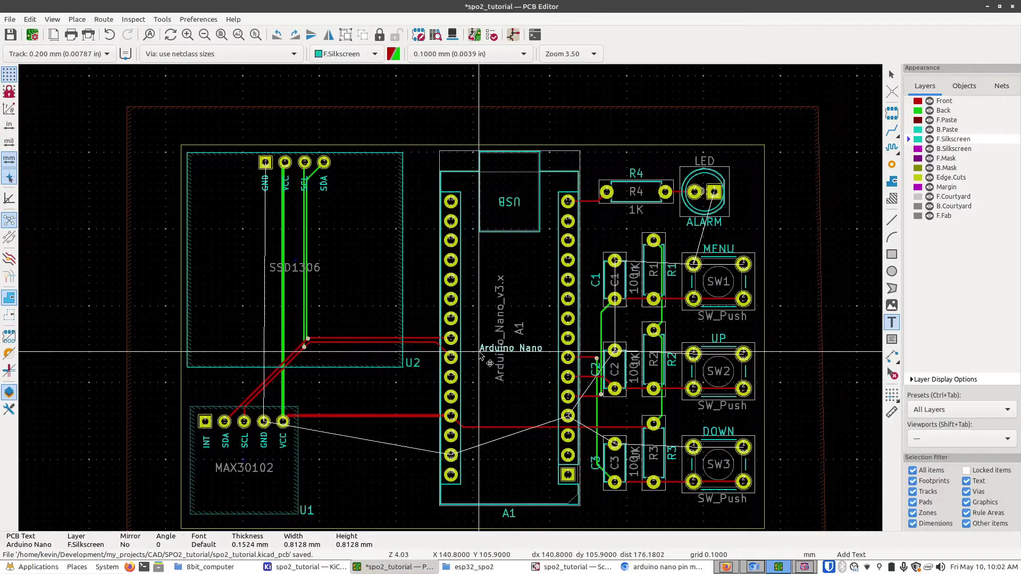
left_click(479, 351)
Add an 'SSD1306 OLED' silkscreen label over the display module.
left_click(273, 267)
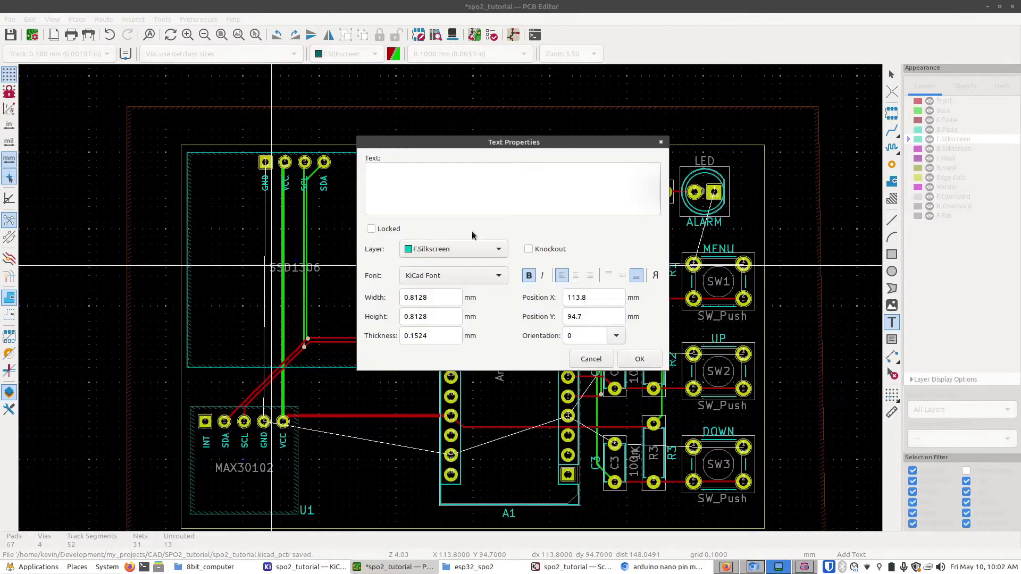
type("SSD1306 OLD")
key("BackSpace")
type("ED")
left_click(640, 360)
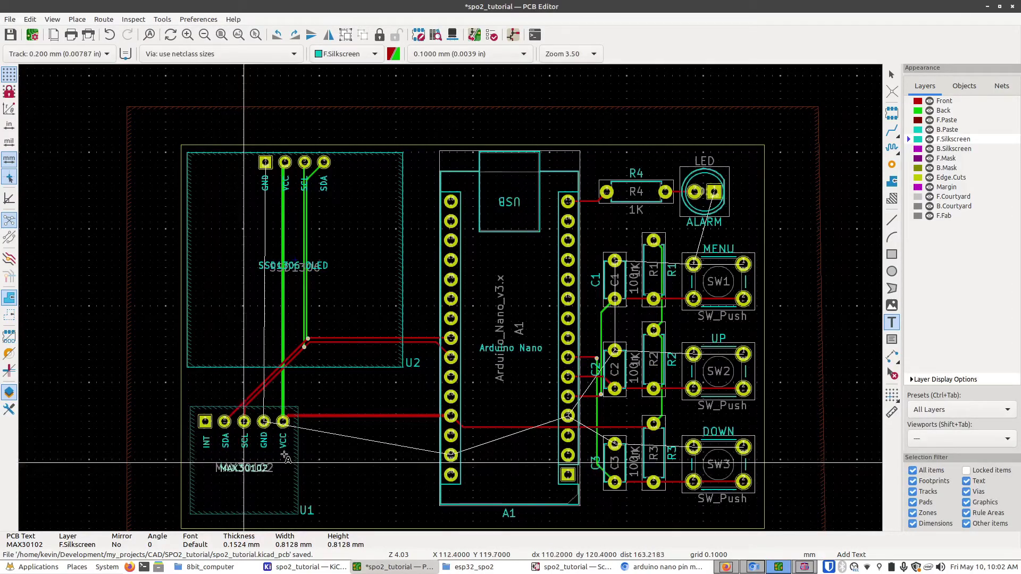
Add a '1K' silkscreen value label on resistor R4 and copy it.
scroll(452, 300, "right", 3)
scroll(452, 300, "down", 1)
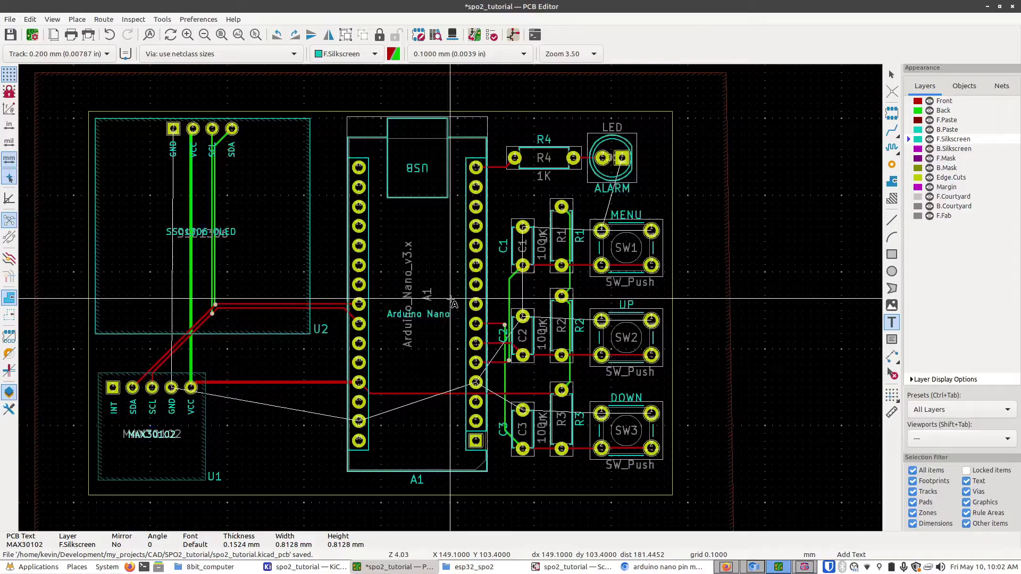
scroll(452, 300, "up", 3)
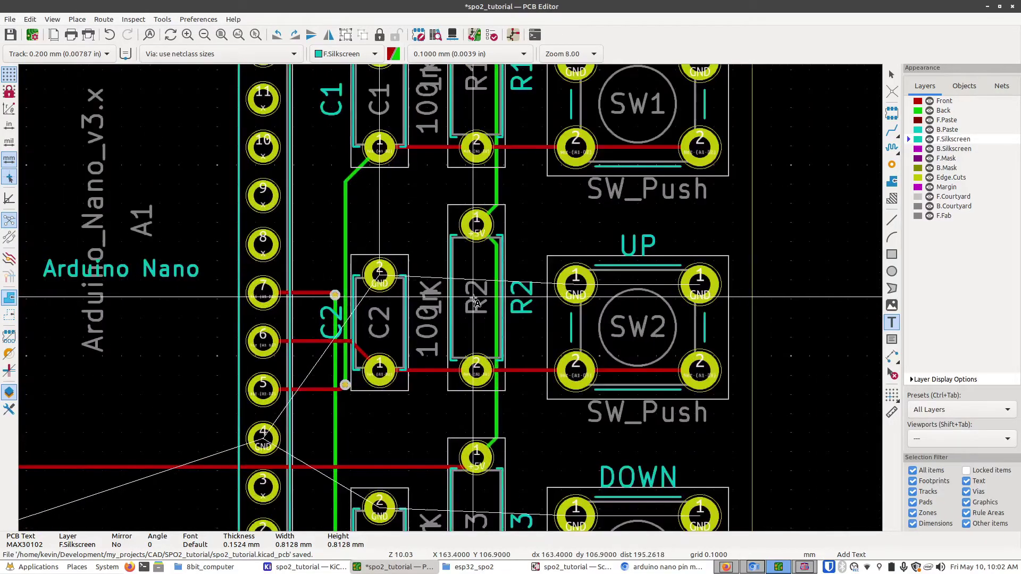
scroll(476, 301, "down", 1)
scroll(448, 197, "down", 1)
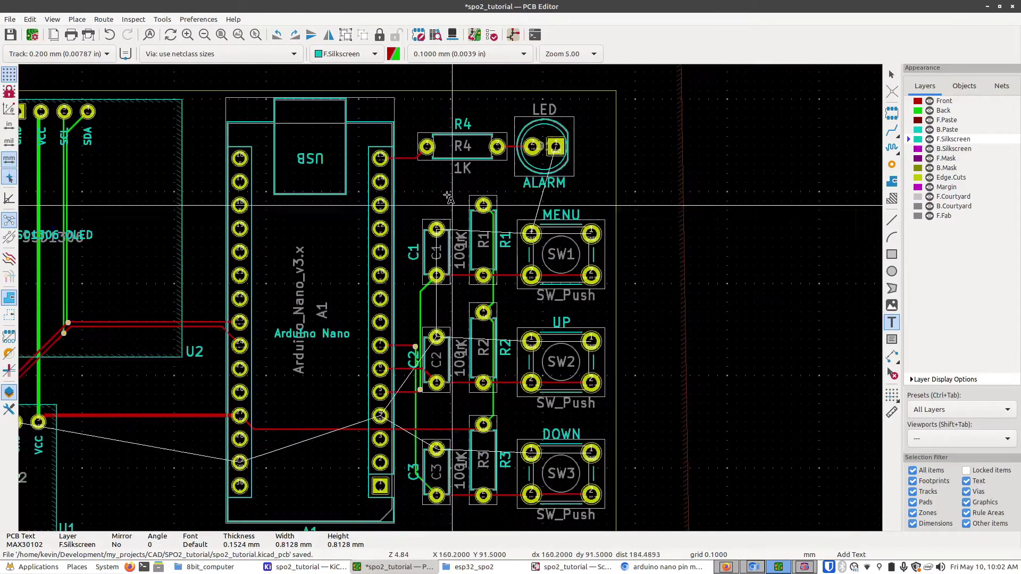
scroll(449, 197, "up", 1)
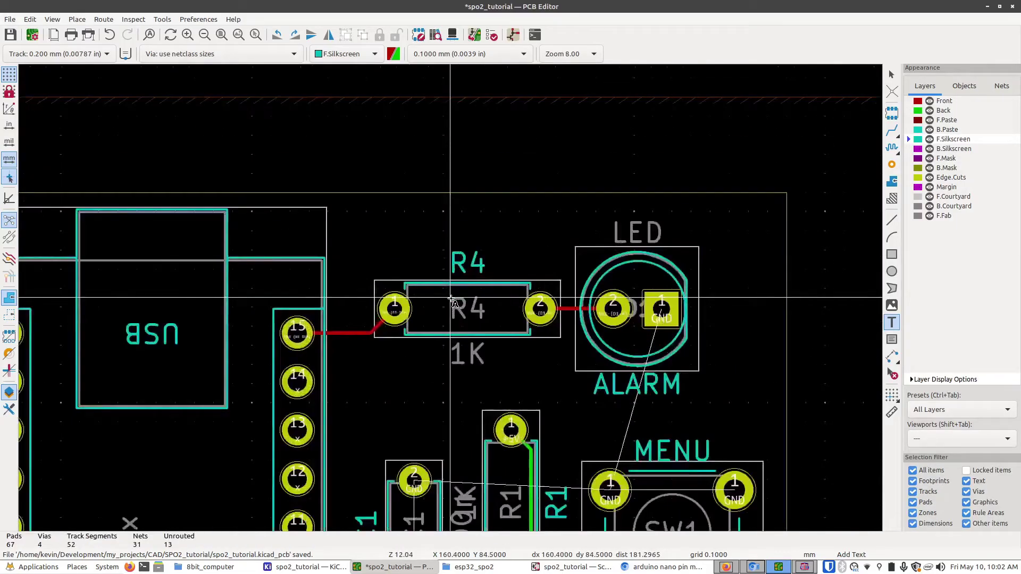
scroll(452, 301, "up", 1)
left_click(451, 305)
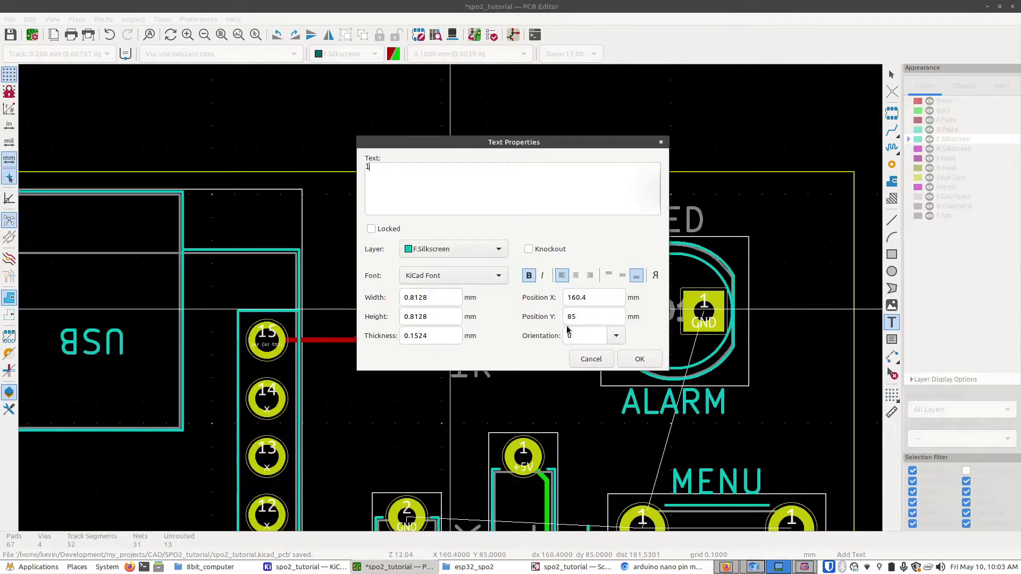
left_click(640, 359)
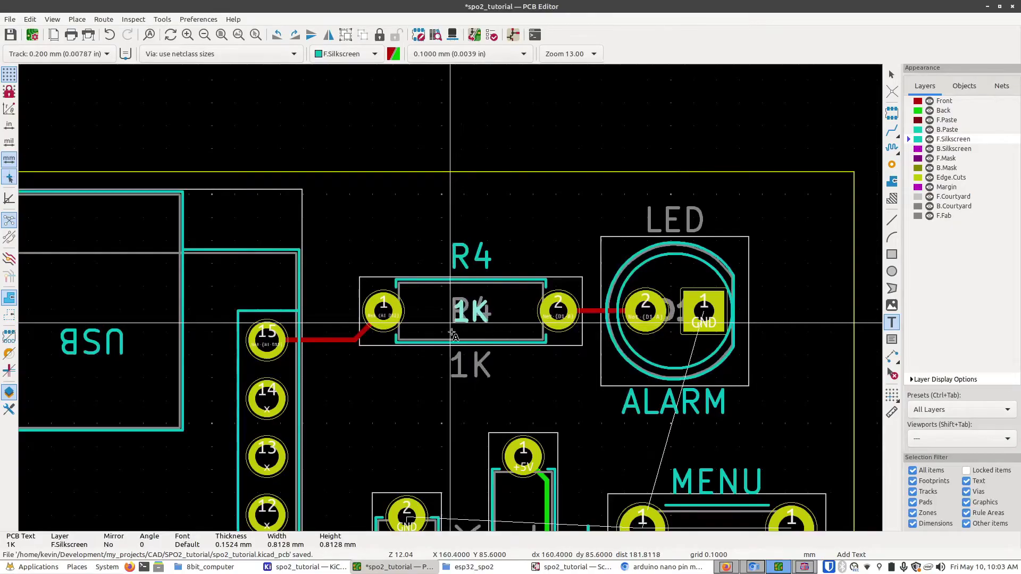
left_click(451, 333)
scroll(486, 432, "down", 6)
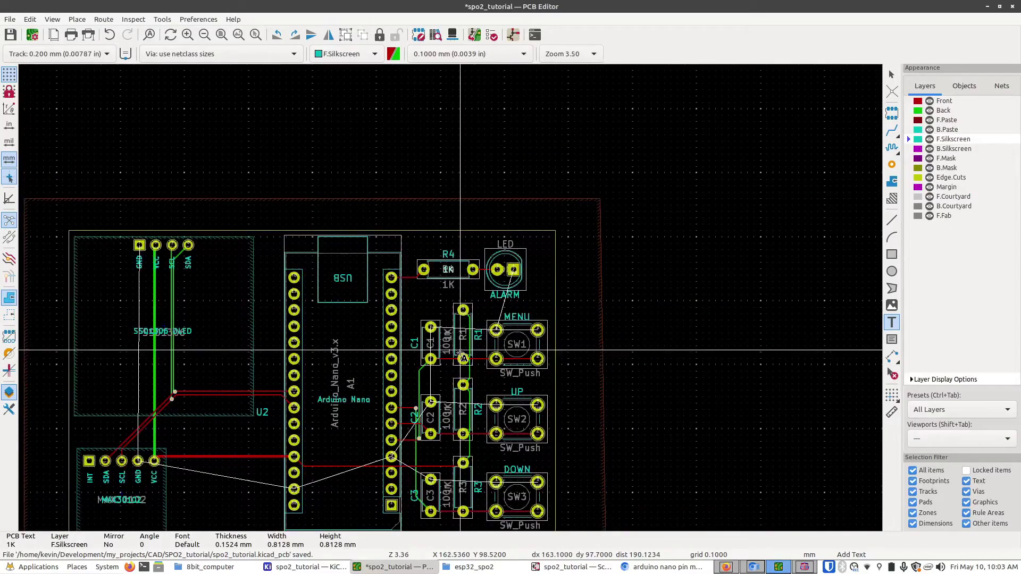
scroll(452, 301, "up", 3)
scroll(453, 301, "up", 2)
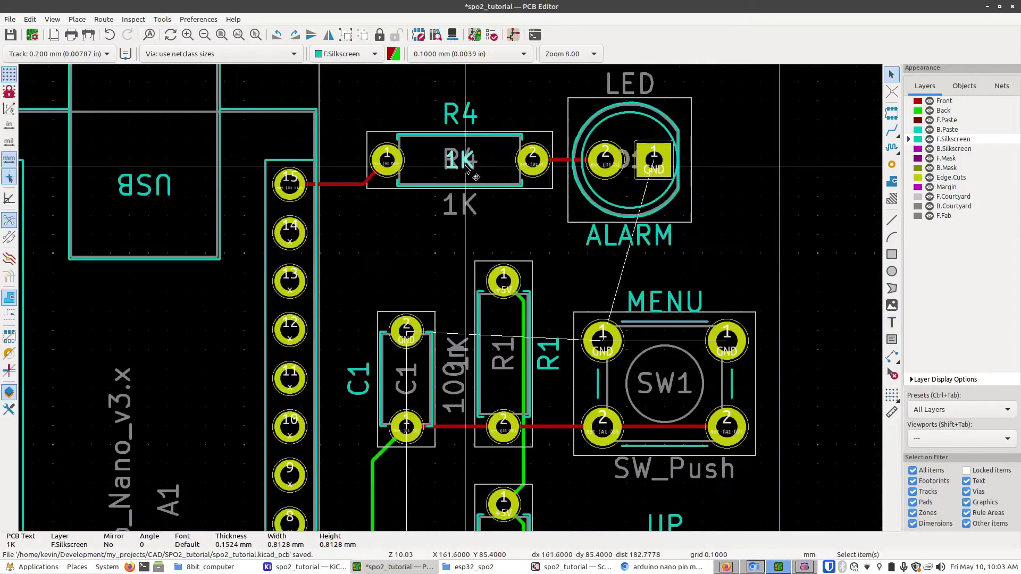
key("ctrl+c")
Add a '100n' silkscreen value label over capacitor C3.
scroll(452, 301, "down", 2)
scroll(451, 303, "up", 4)
scroll(449, 307, "down", 2)
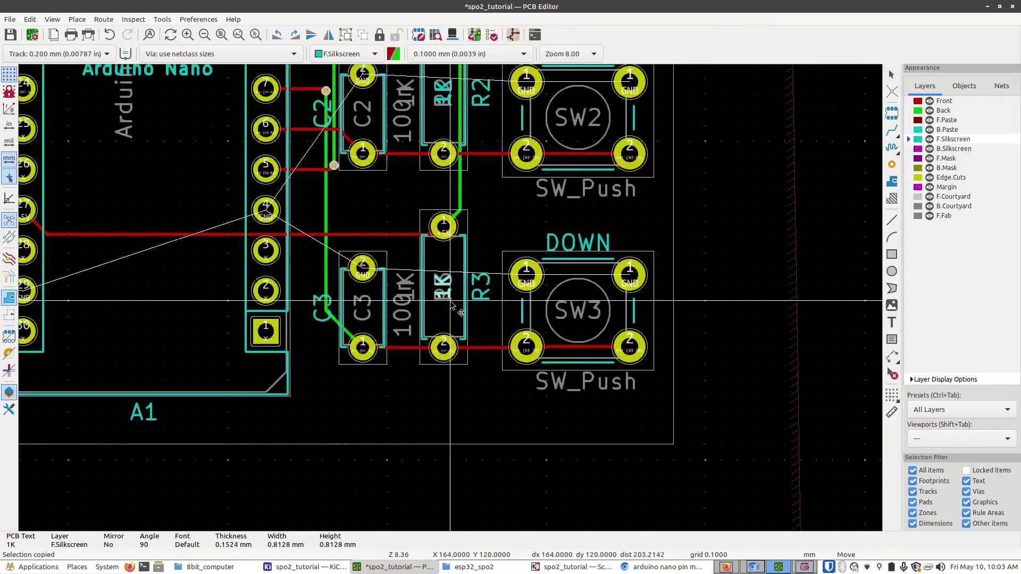
key("ctrl+shift+t")
left_click(455, 373)
type("100n")
key("Return")
key("Escape")
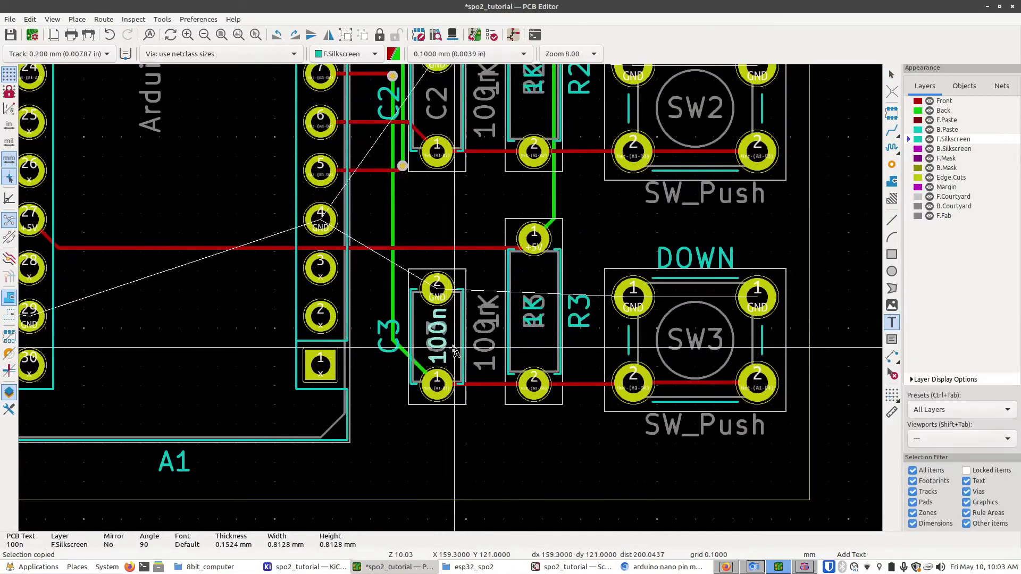
scroll(442, 319, "up", 2)
scroll(437, 299, "down", 5)
scroll(613, 400, "up", 2)
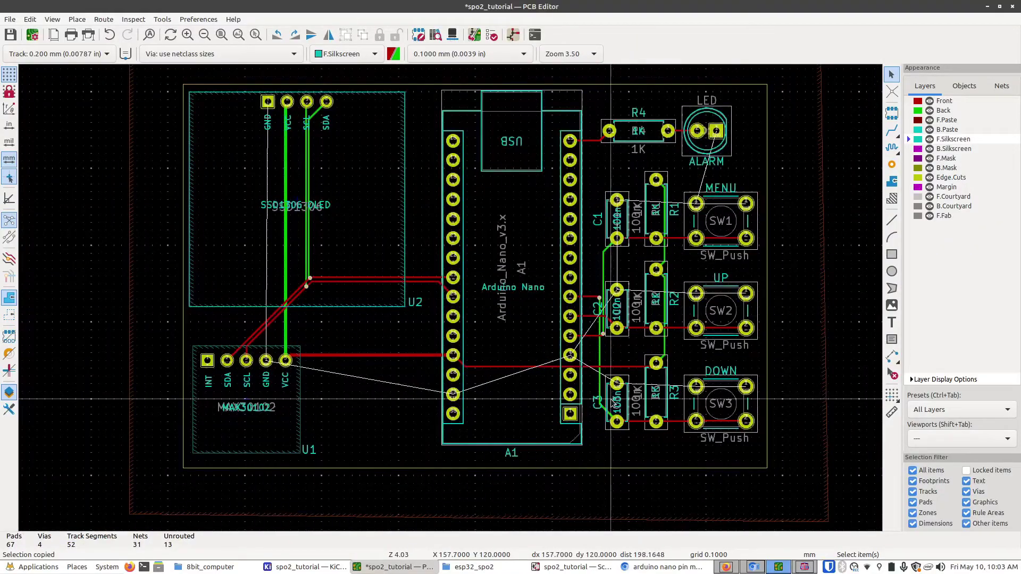
Fill the copper zones and preview the board in 3D with through-hole models hidden.
key("b")
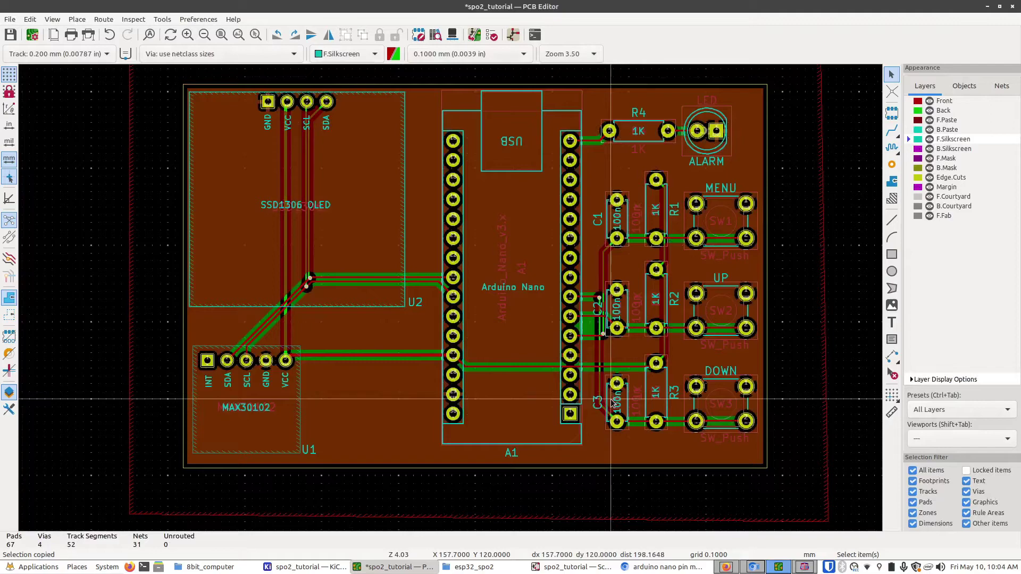
key("alt+3")
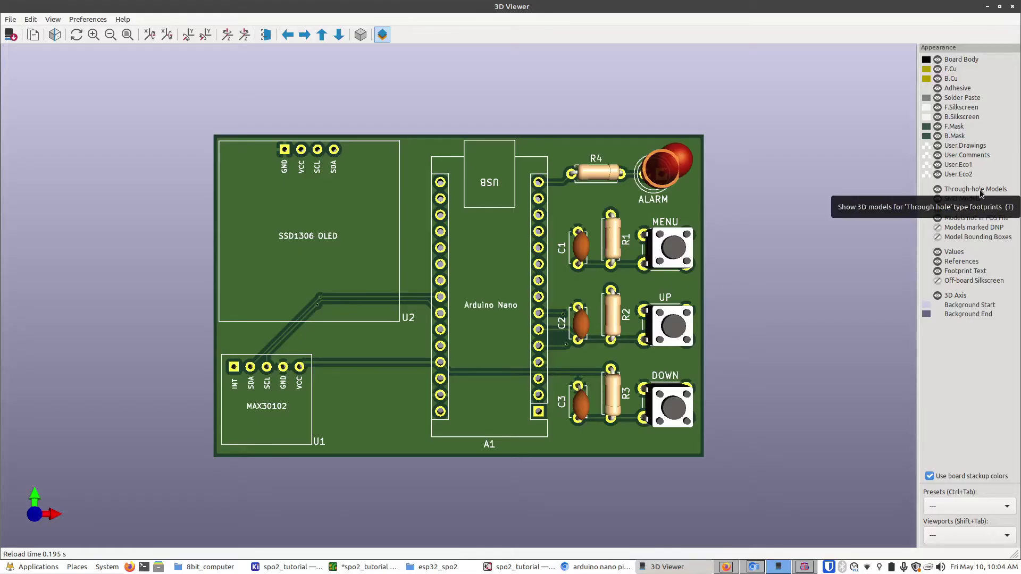
left_click(938, 191)
scroll(427, 278, "up", 1)
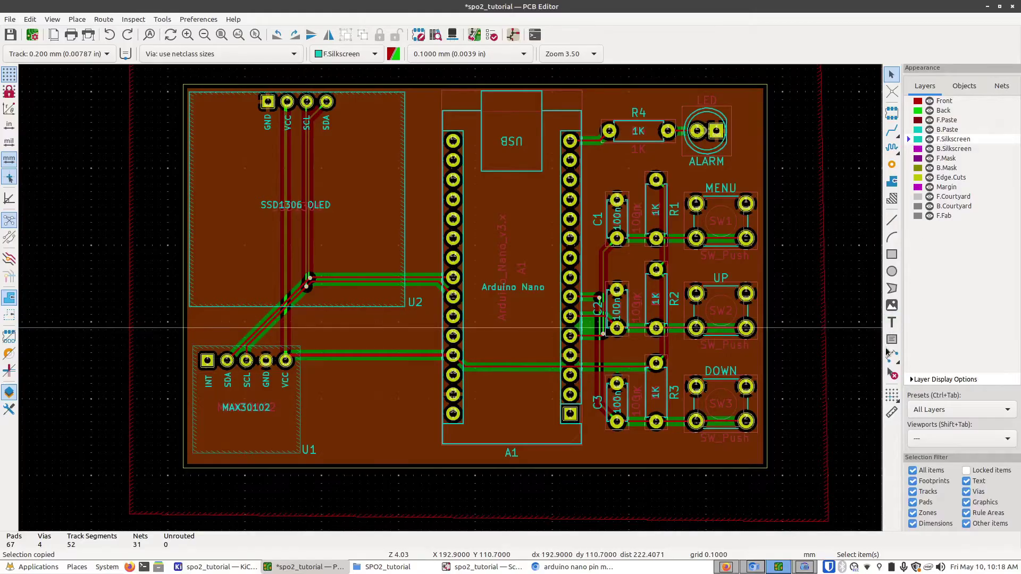
Place a centred two-line 'DIY SPO2' silkscreen title, 1.8 mm size, 0.3 mm thick.
left_click(892, 323)
left_click(878, 327)
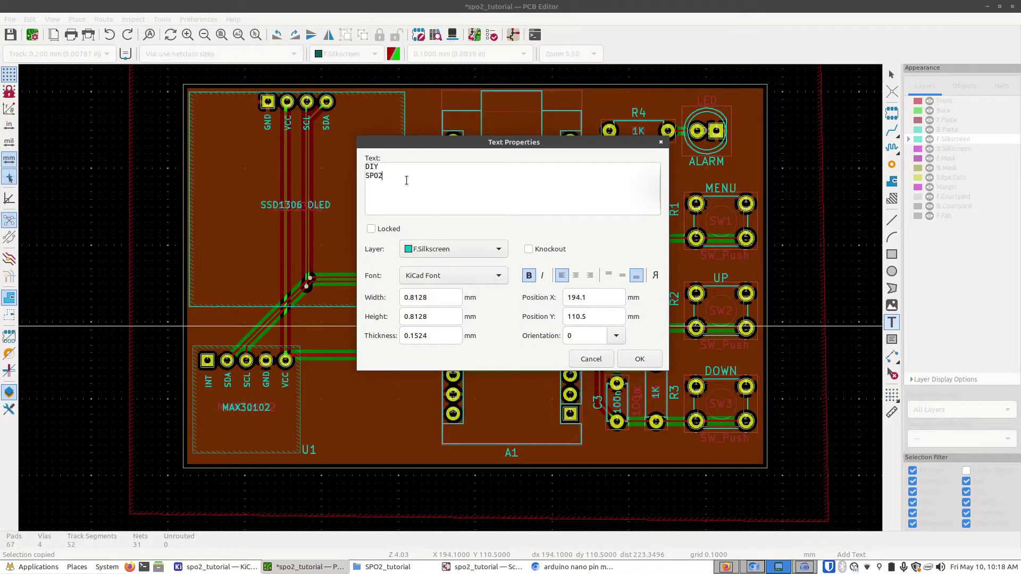
left_click(576, 275)
left_click(433, 297)
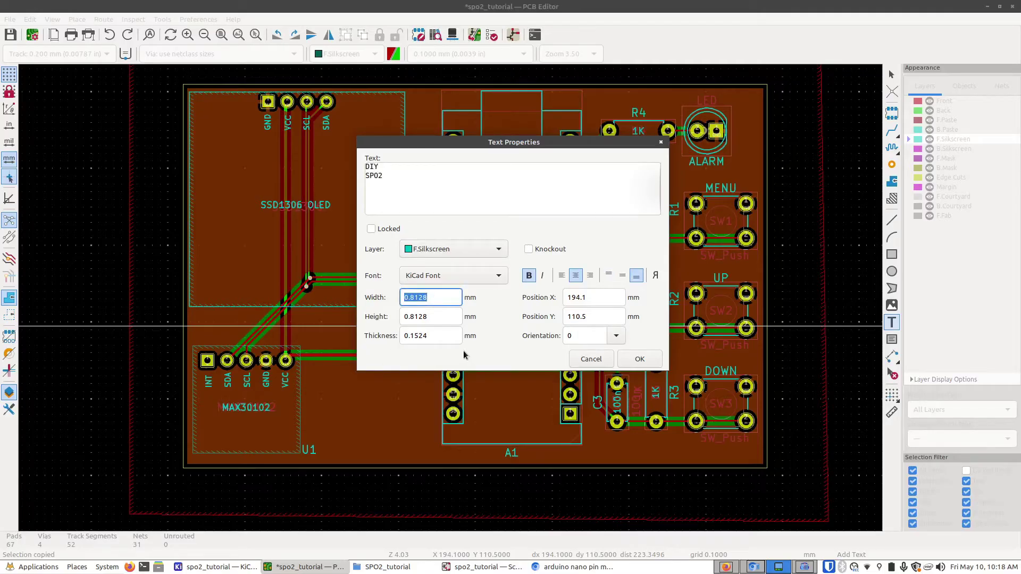
type("1.8")
key("Tab")
type("1")
key("Tab")
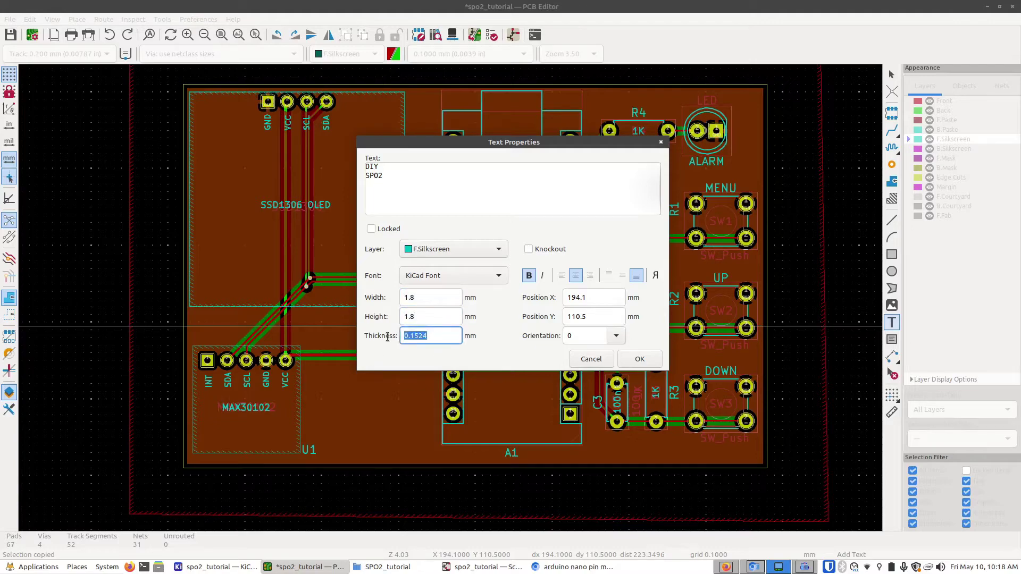
left_click(640, 359)
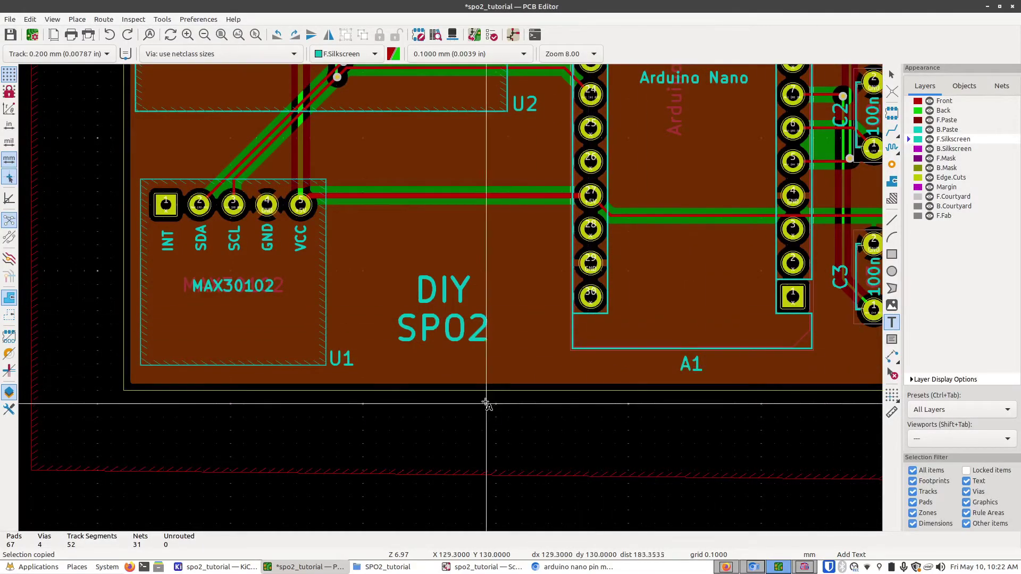
Add a 'MAY/10/2024 - v1.0' date-and-version text line under the DIY SPO2 title.
left_click(422, 358)
type("MAY")
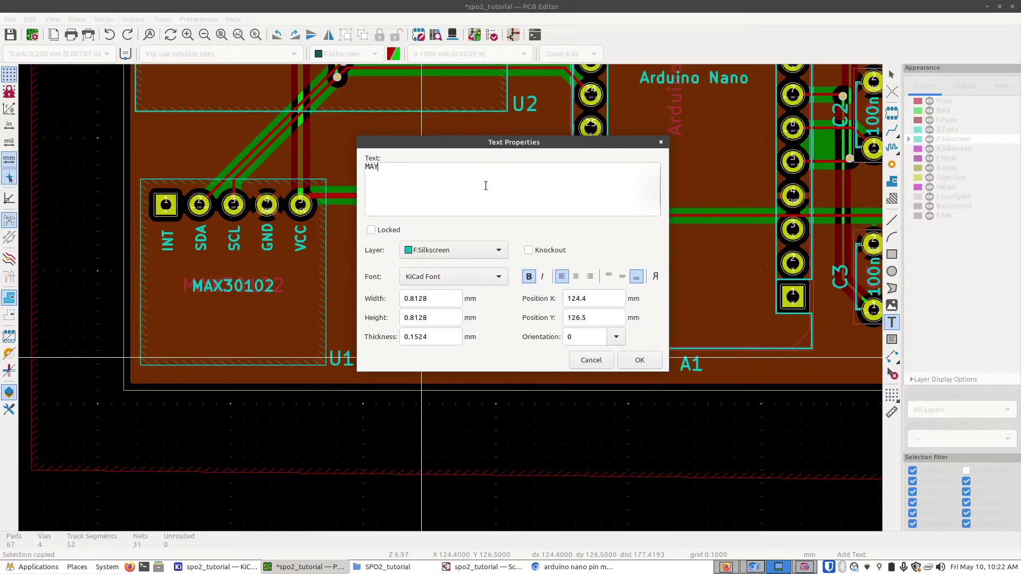
type("/10/2024 - v1.0")
left_click(649, 363)
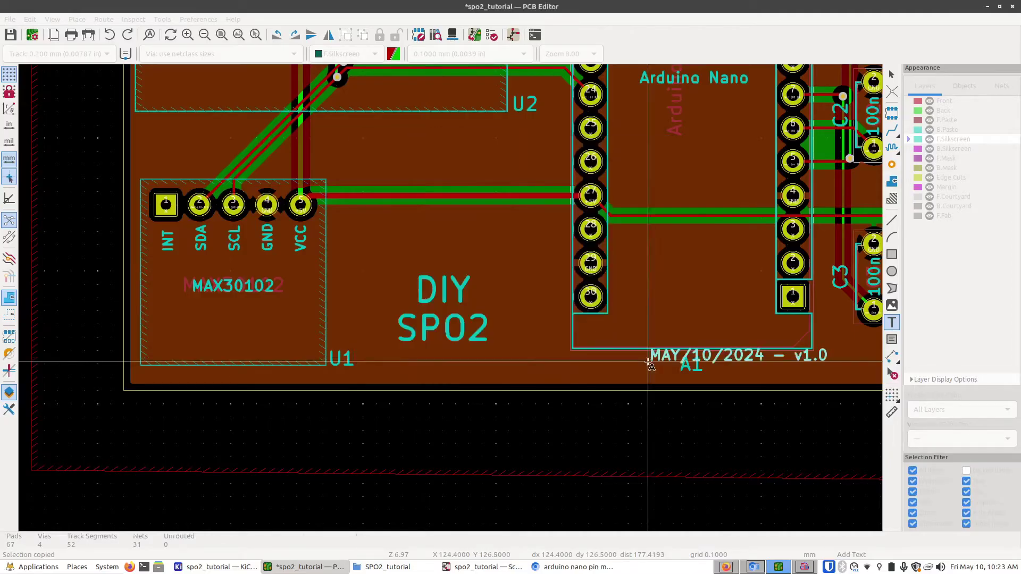
left_click(354, 366)
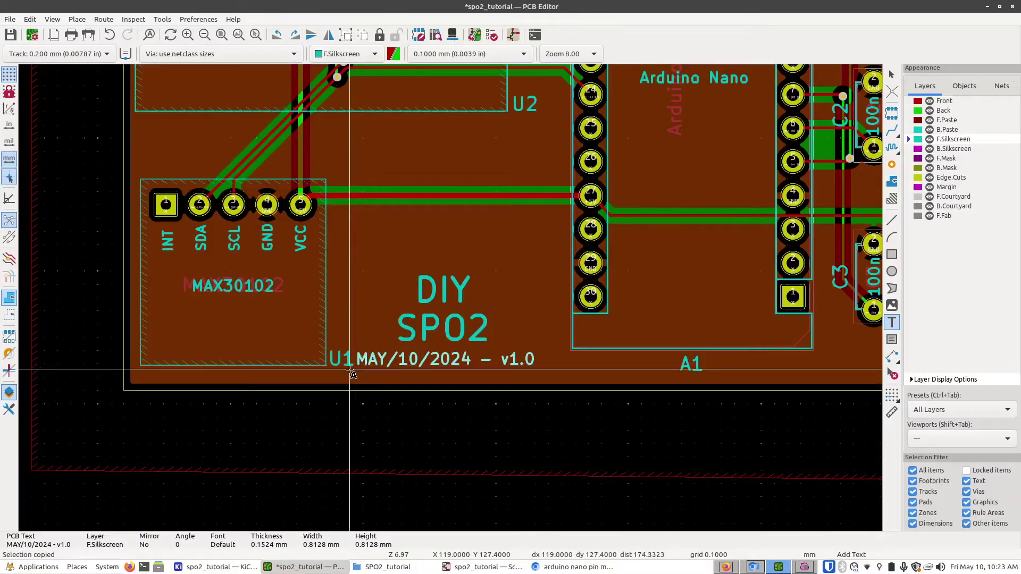
Move the U1 reference label above the MAX30102 sensor pins and fit the whole board in view.
key("Escape")
left_click_drag(338, 366, 151, 187)
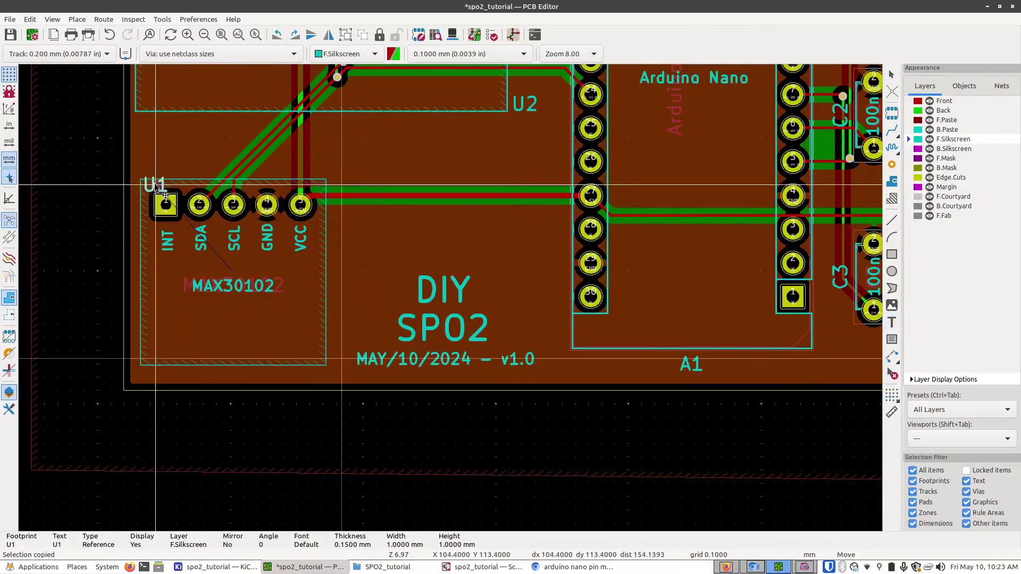
key("Home")
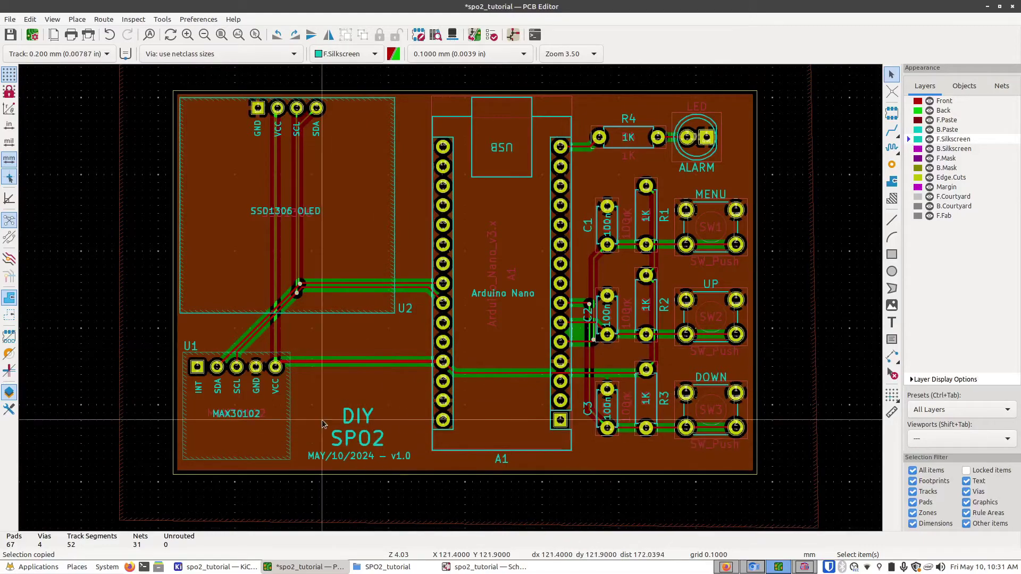
Launch Image Converter from the project manager and load logo.png (737 × 737 px) as the source.
left_click(219, 567)
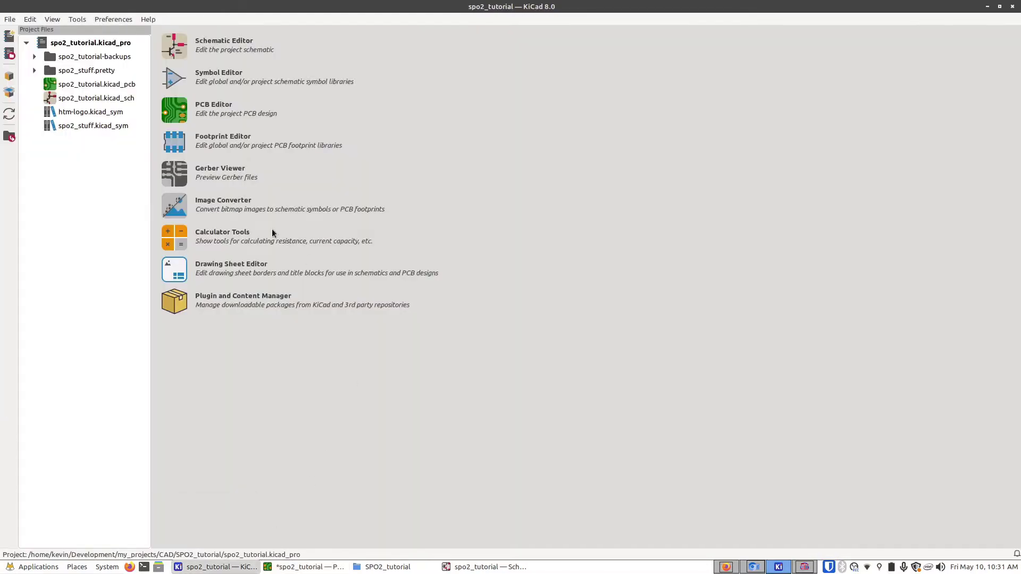
left_click(182, 210)
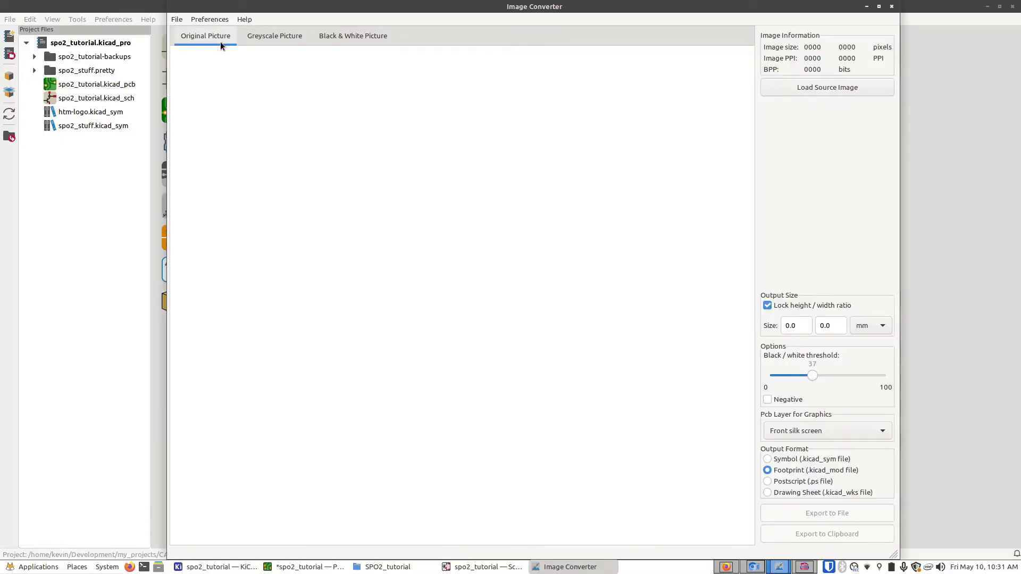
left_click(835, 90)
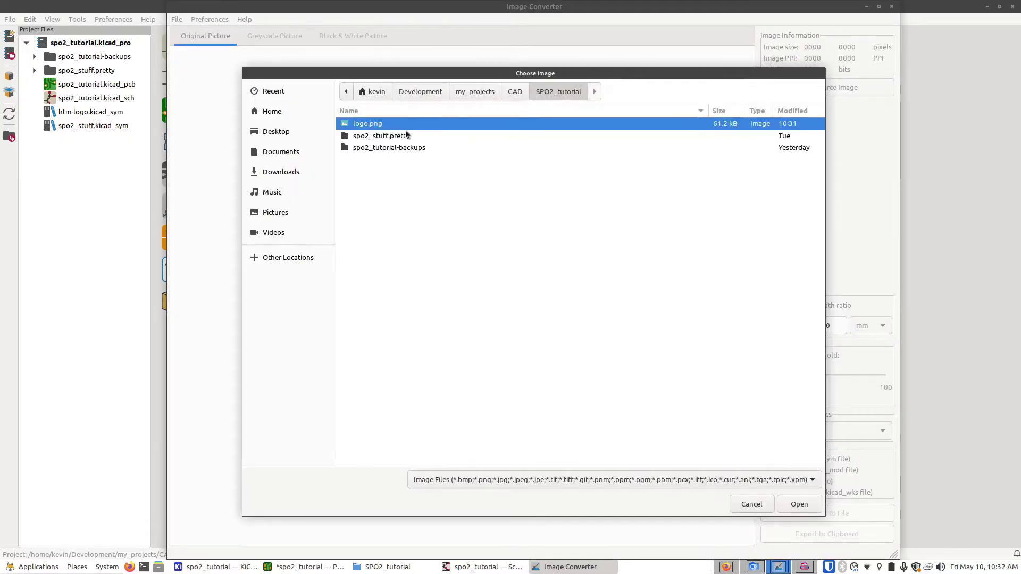
key("Return")
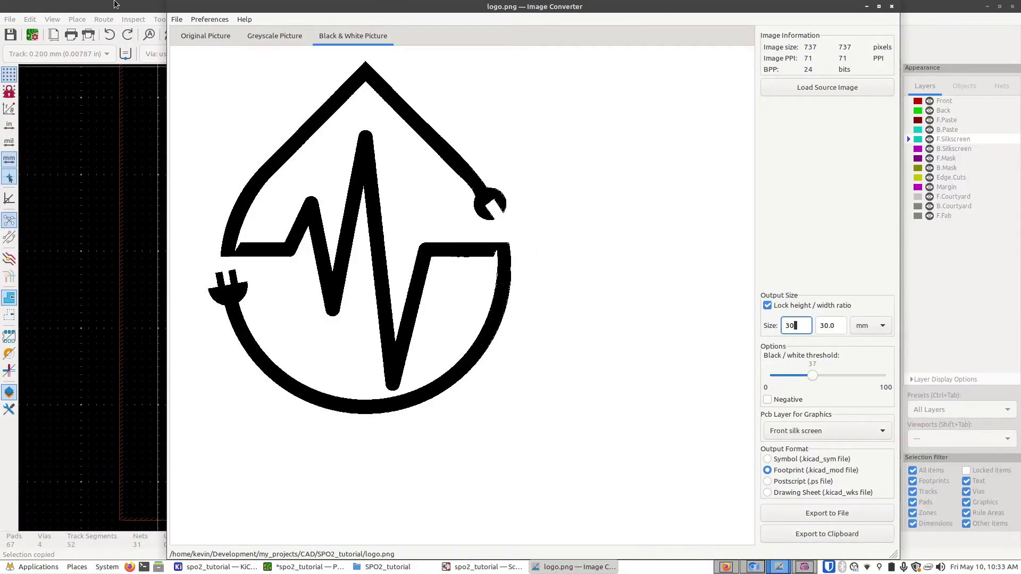
Measure the free board space above the DIY SPO2 title: about 14 mm wide, 10 mm tall.
key("alt+Tab")
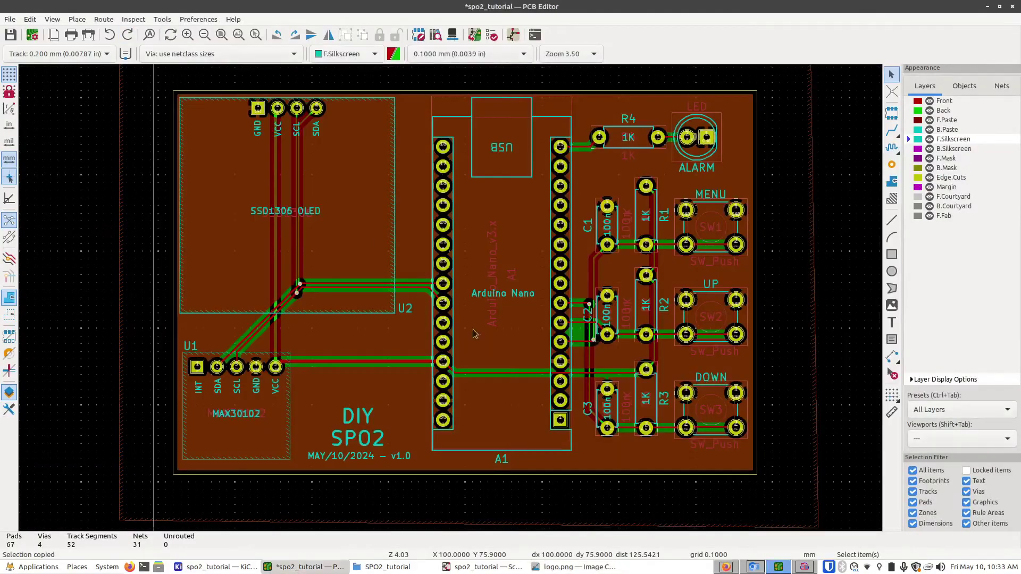
scroll(298, 287, "up", 5)
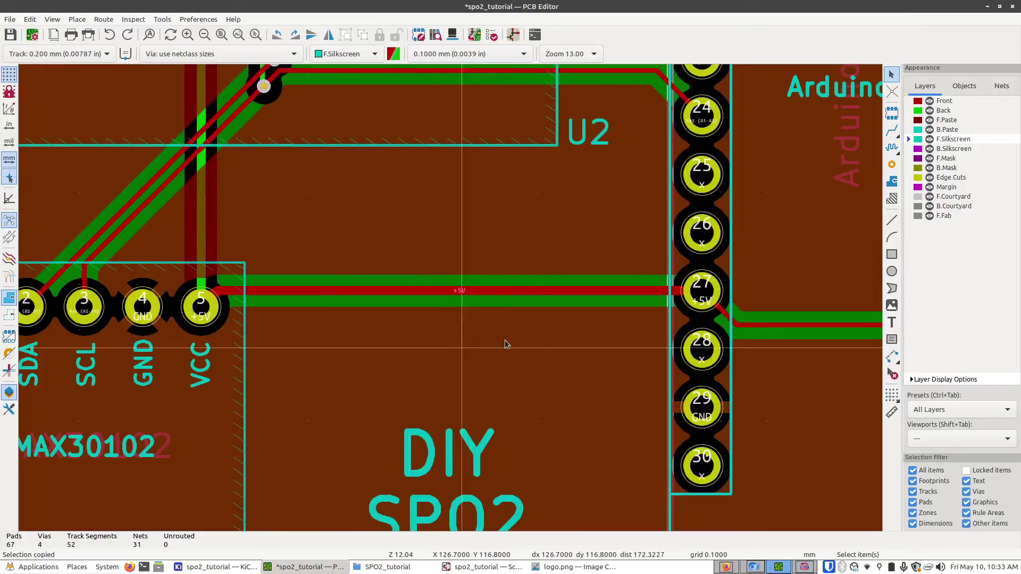
left_click(892, 412)
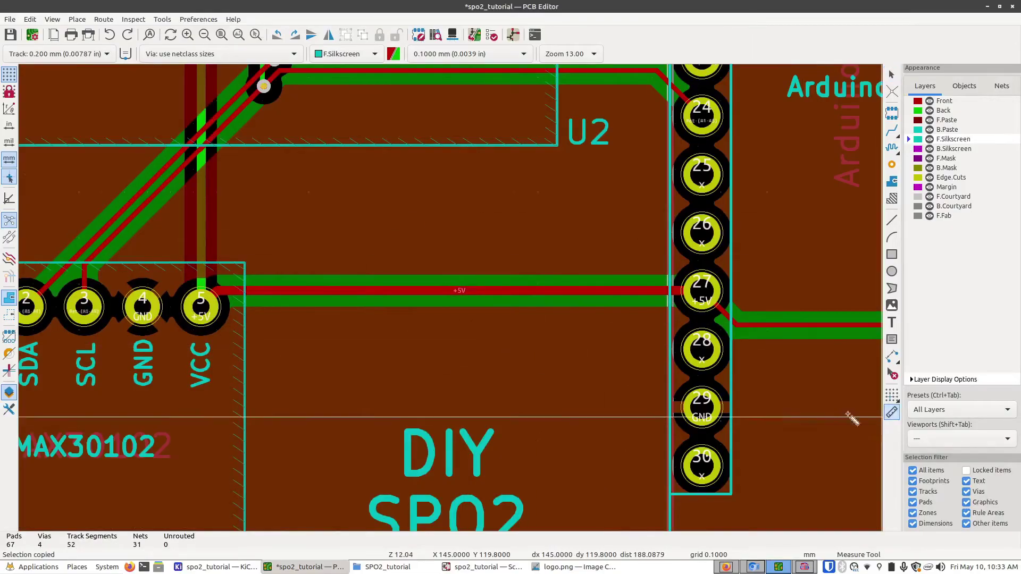
left_click(291, 262)
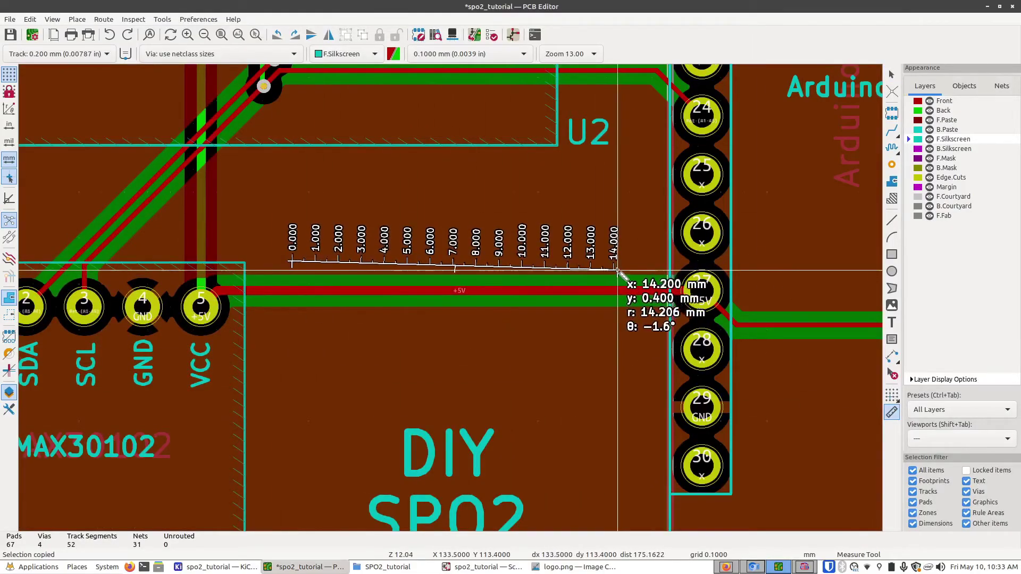
left_click(635, 271)
left_click(468, 162)
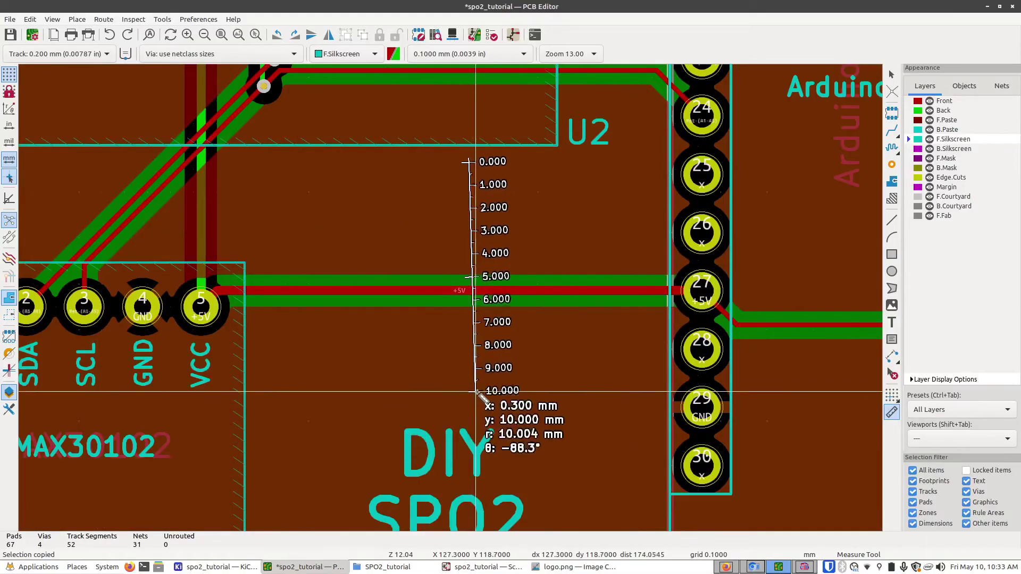
scroll(462, 326, "down", 3)
Change the logo's locked-ratio output size from 30 to 10 mm as a front-silkscreen footprint.
left_click(554, 568)
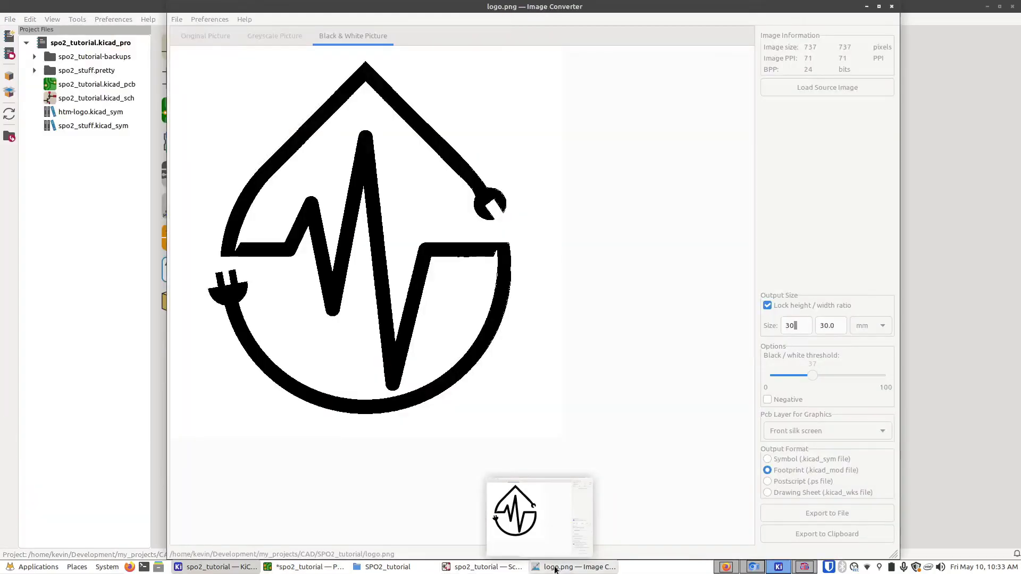
left_click_drag(798, 325, 776, 326)
type("10")
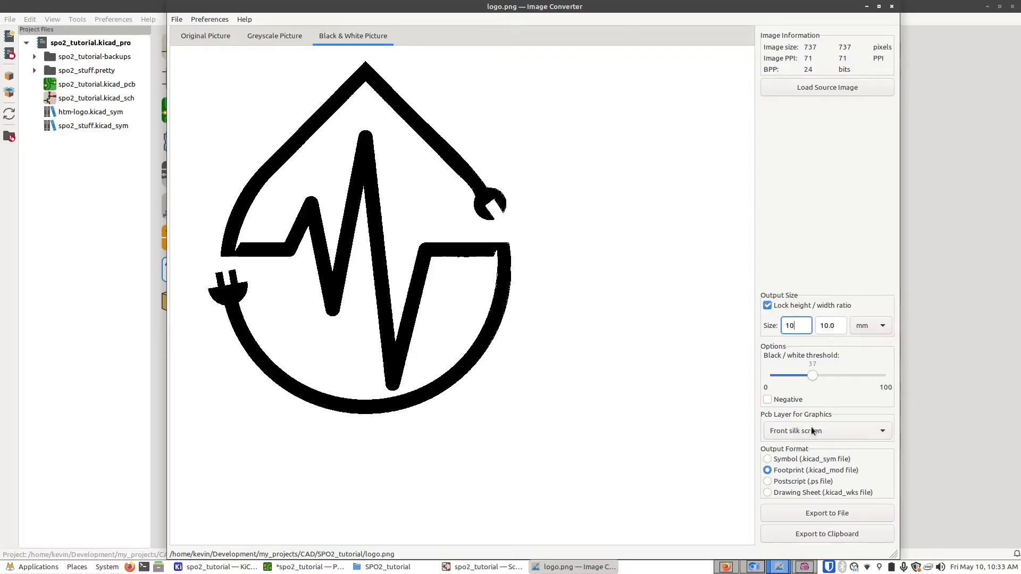
left_click(788, 470)
Copy the converted logo footprint and paste it onto the board beside the DIY SPO2 title.
left_click(828, 534)
left_click(335, 518)
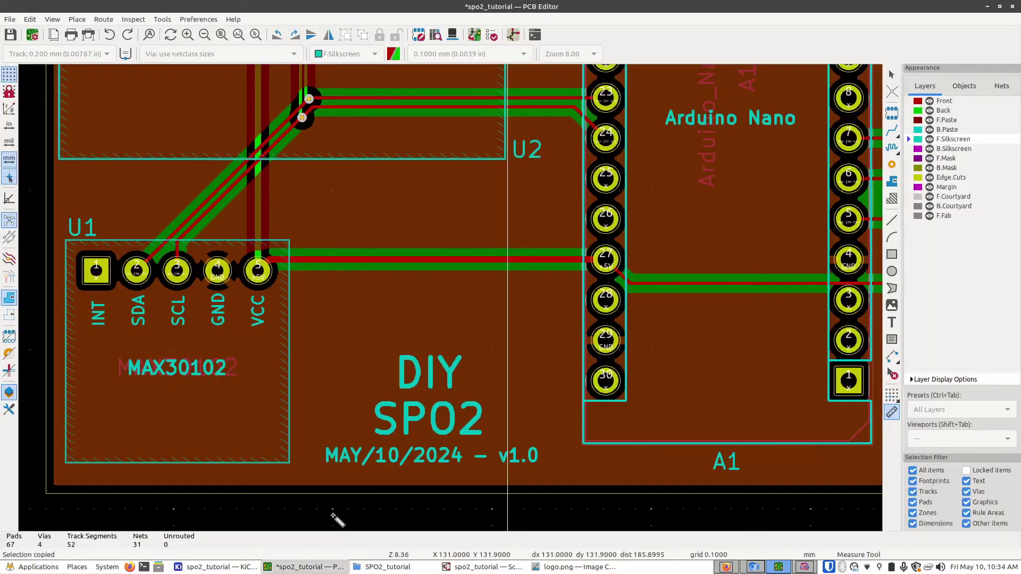
key("ctrl+v")
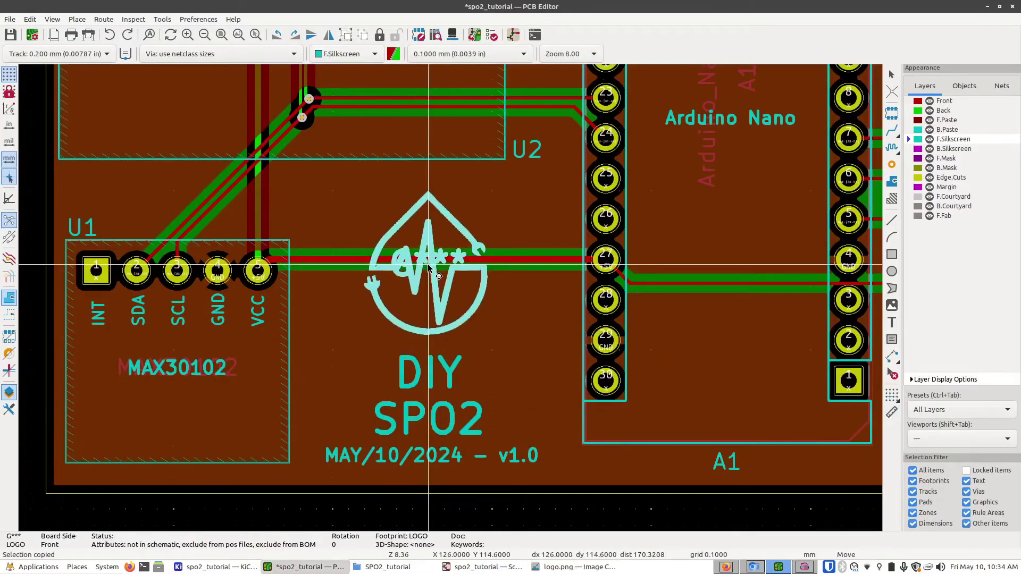
left_click(431, 269)
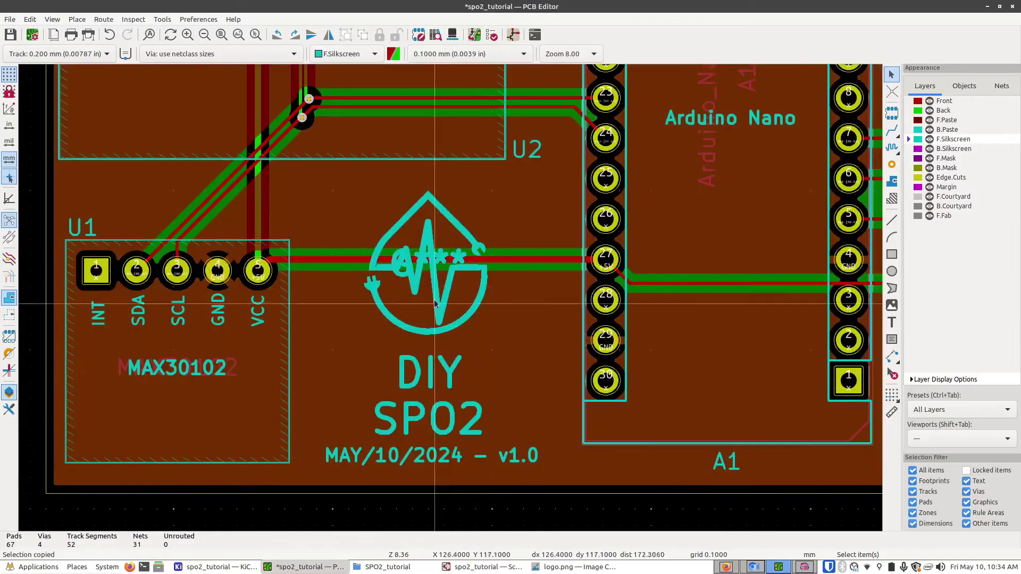
Hide the logo's reference text by unchecking Visible in its properties.
left_click(441, 260)
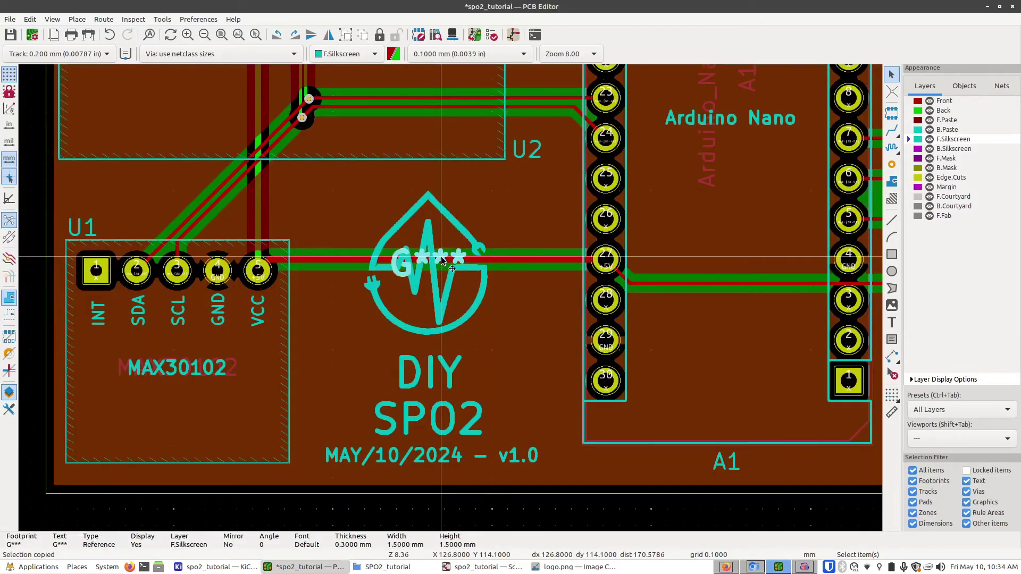
right_click(442, 260)
left_click(481, 339)
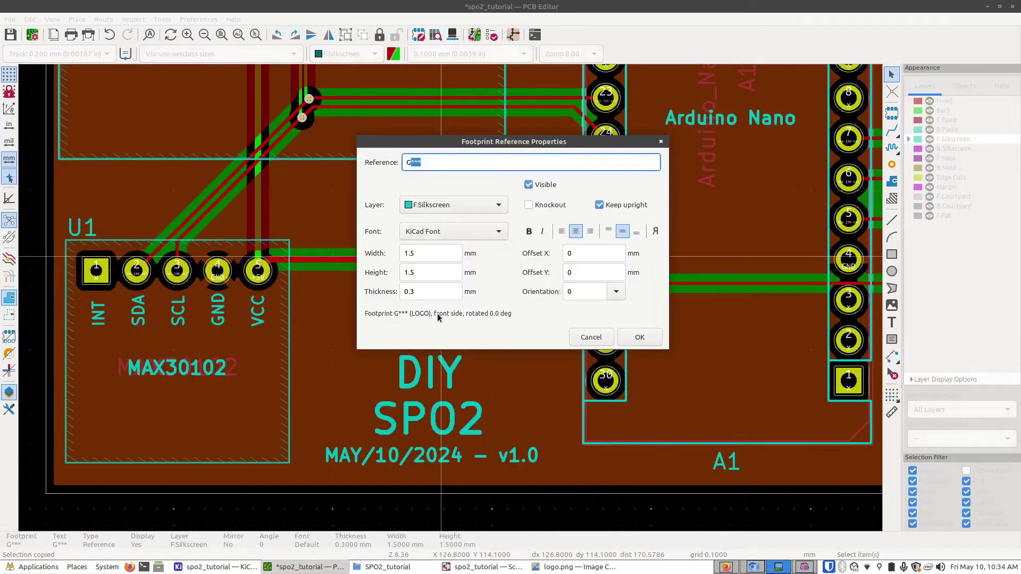
left_click(528, 185)
key("Return")
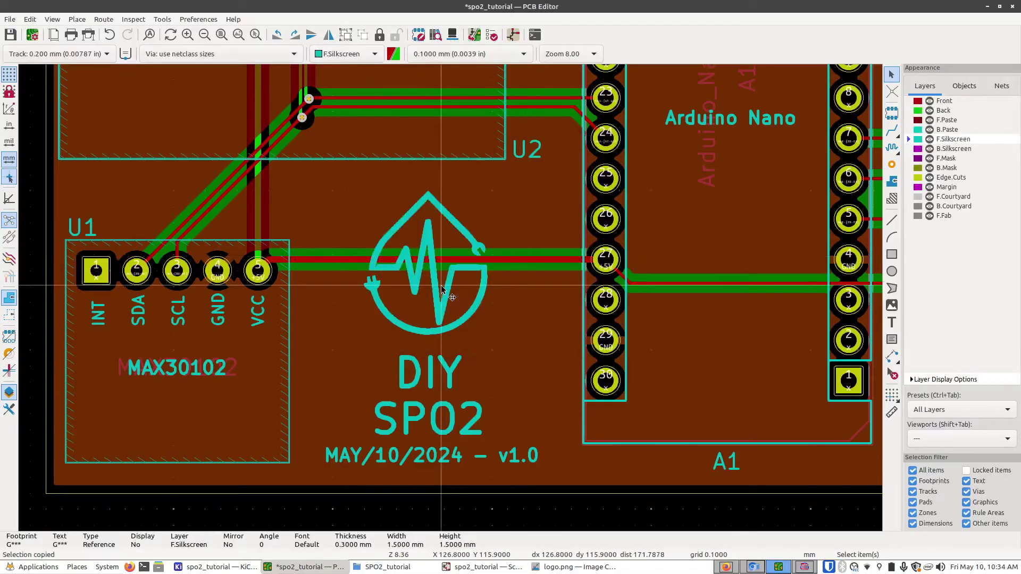
scroll(441, 288, "down", 2)
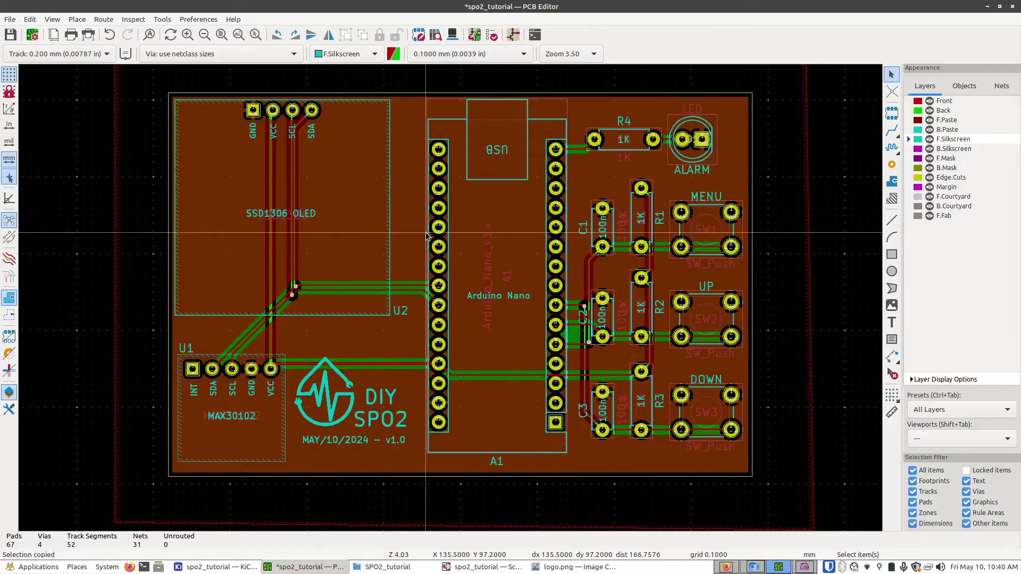
Place a 'JLCJLCJLCJLC' front-silkscreen text inside the OLED outline above the SSD1306 OLED label.
key("ctrl+shift+t")
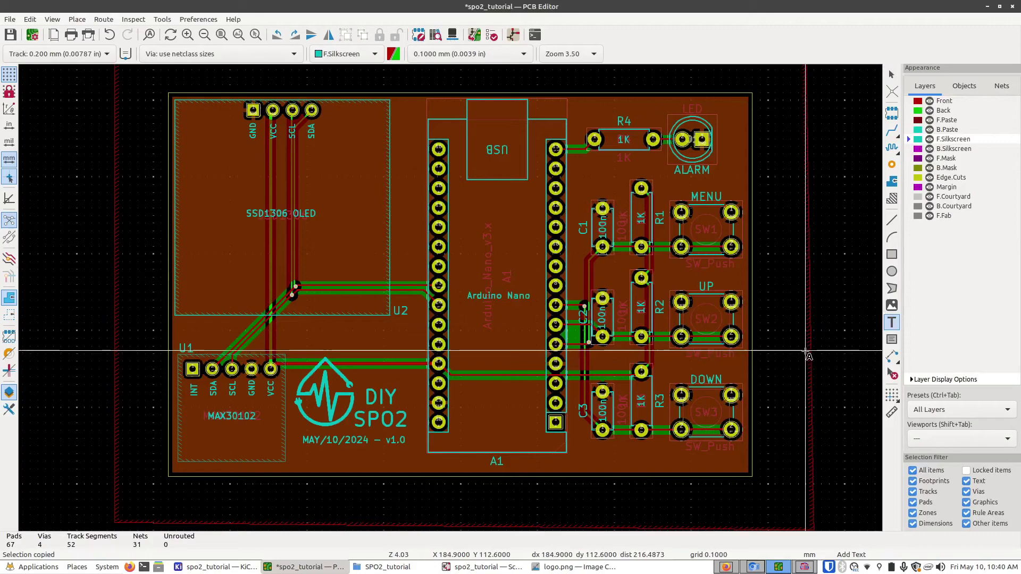
left_click(879, 323)
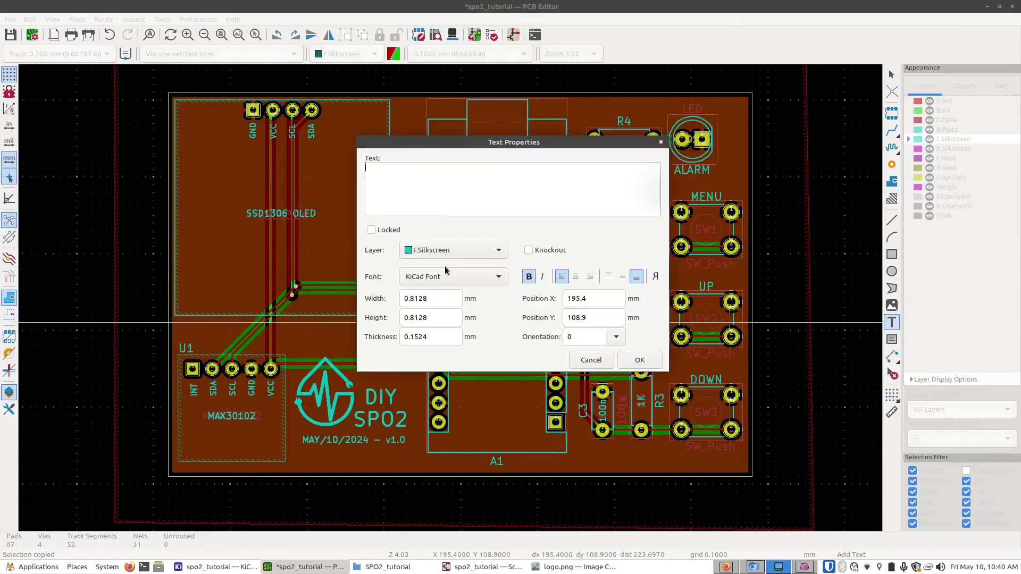
type("JLC")
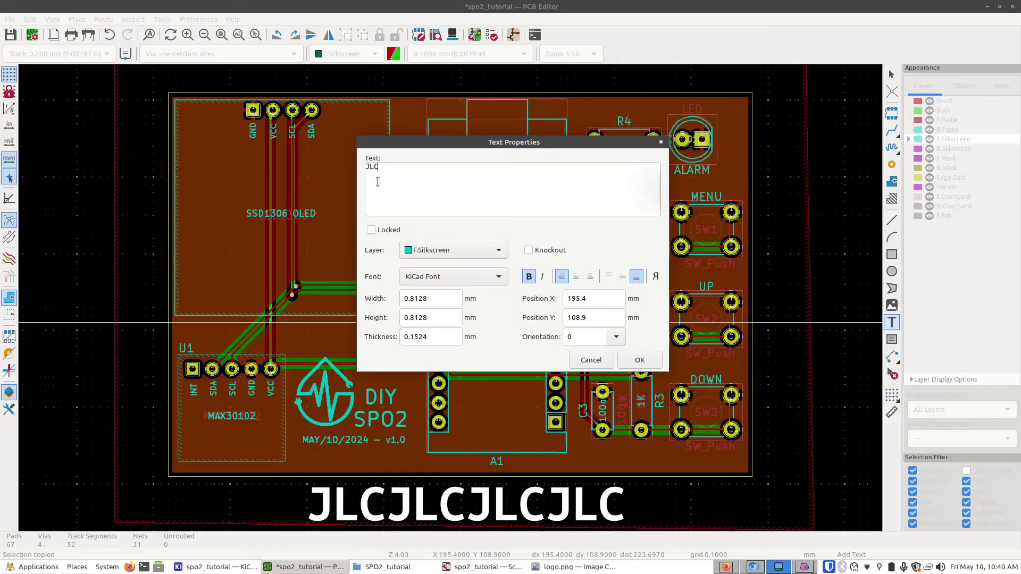
type("JLCJLCJLC")
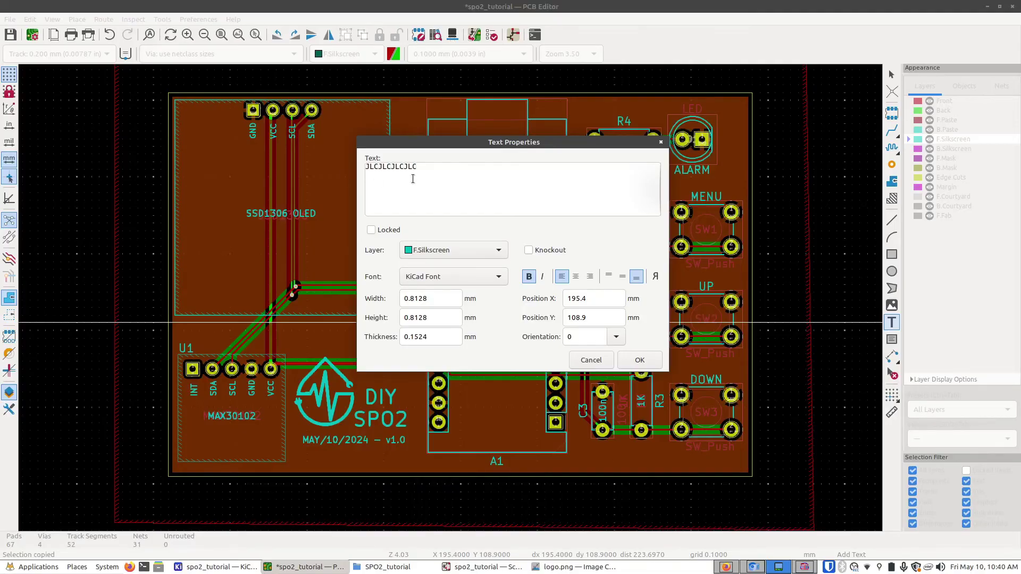
left_click(639, 361)
scroll(419, 309, "up", 5)
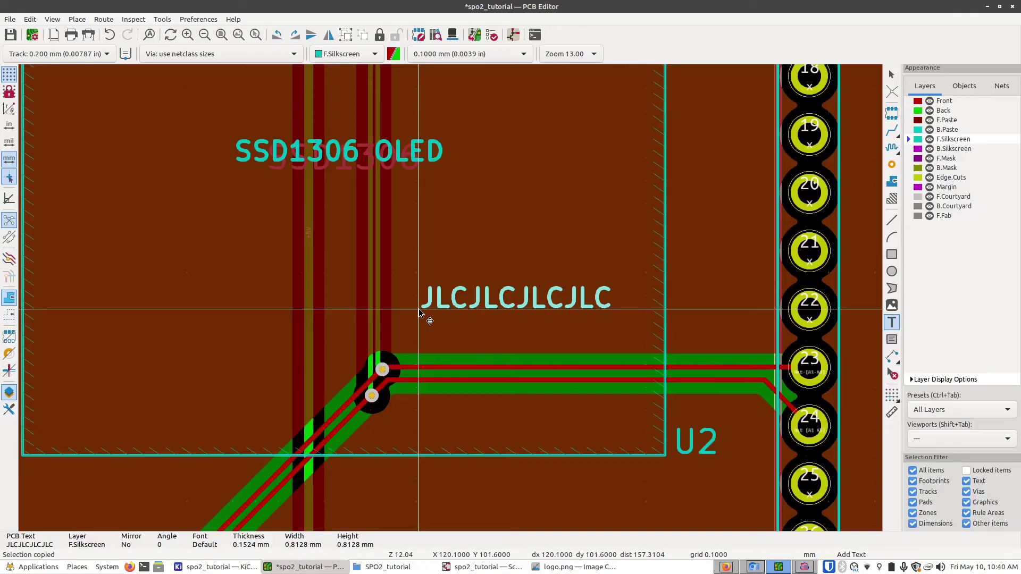
scroll(419, 312, "down", 5)
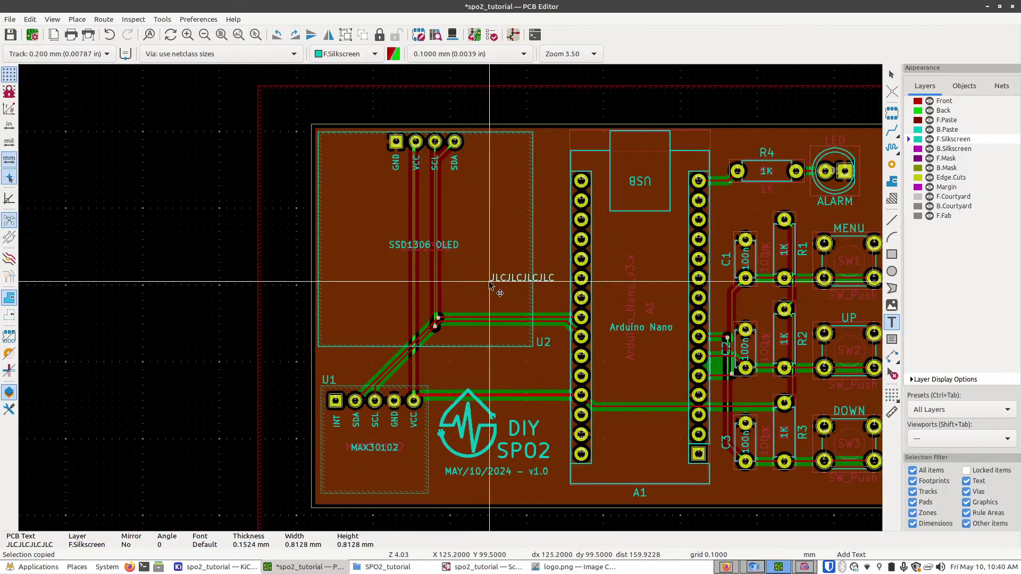
left_click(393, 198)
key("Escape")
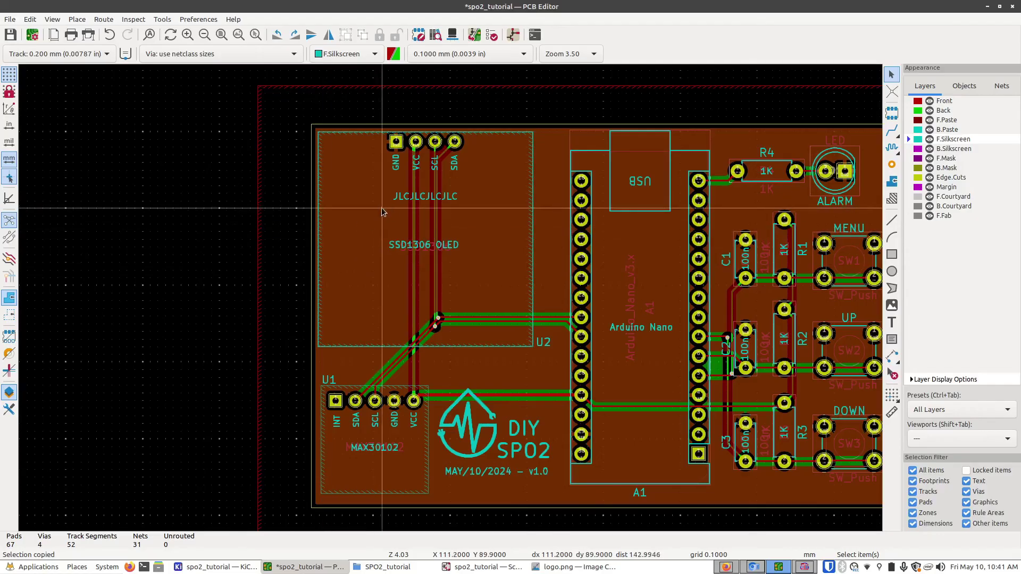
left_click(432, 196)
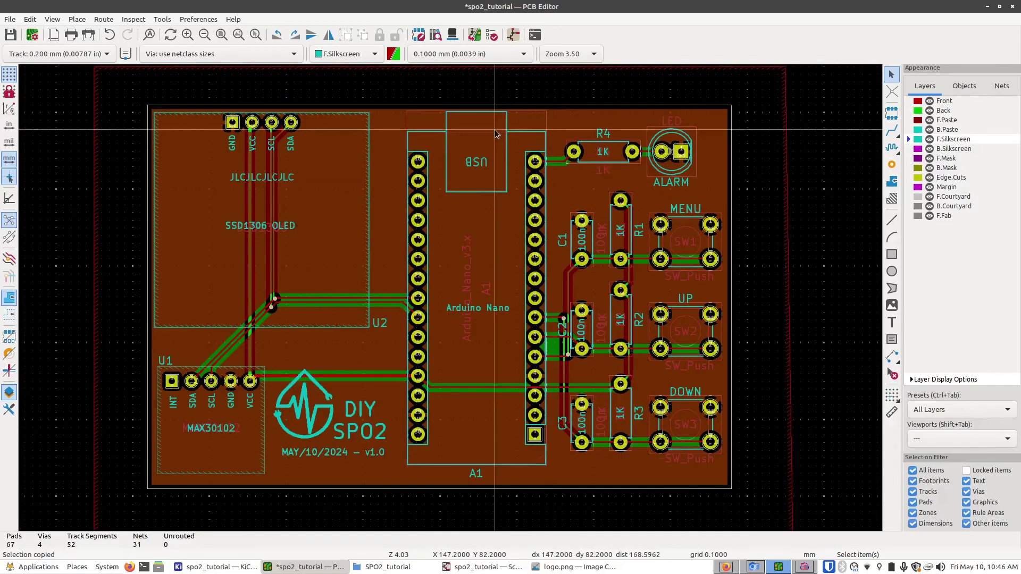
Run the design rules check (0 errors, 10 warnings), then view the board in the 3D viewer.
left_click(492, 35)
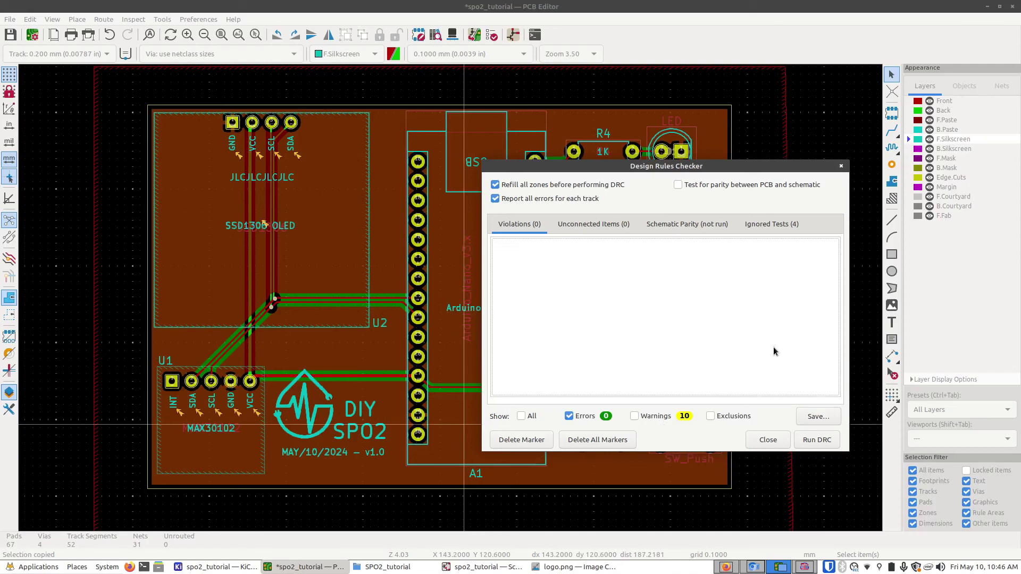
key("Escape")
key("alt+3")
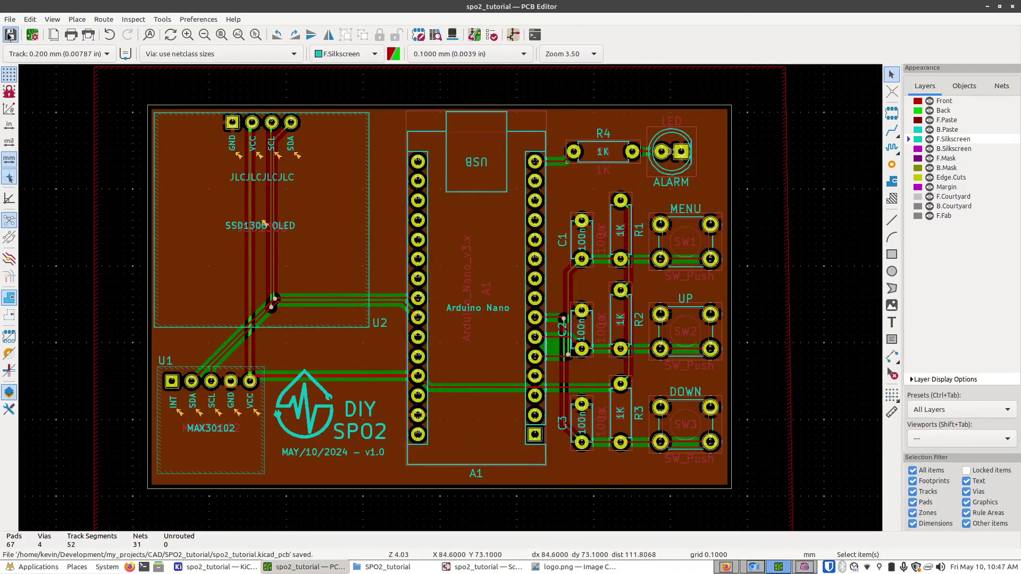